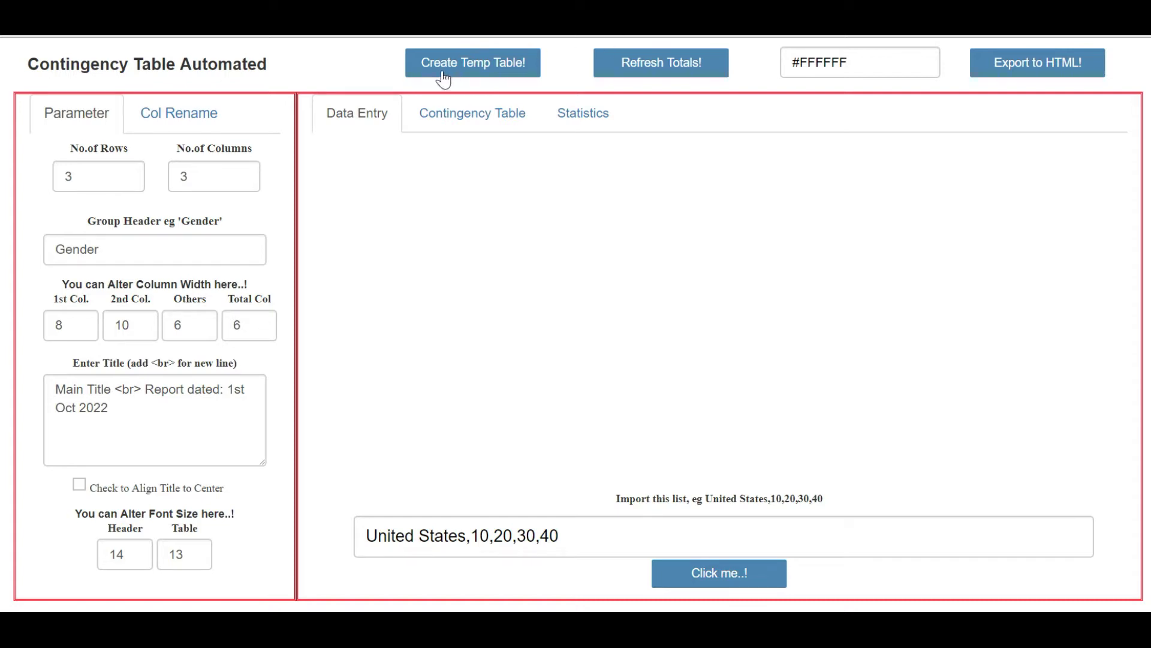
Step: Generate a blank temporary data-entry table of zeros with columns X1–X9 and totals
left_click(496, 72)
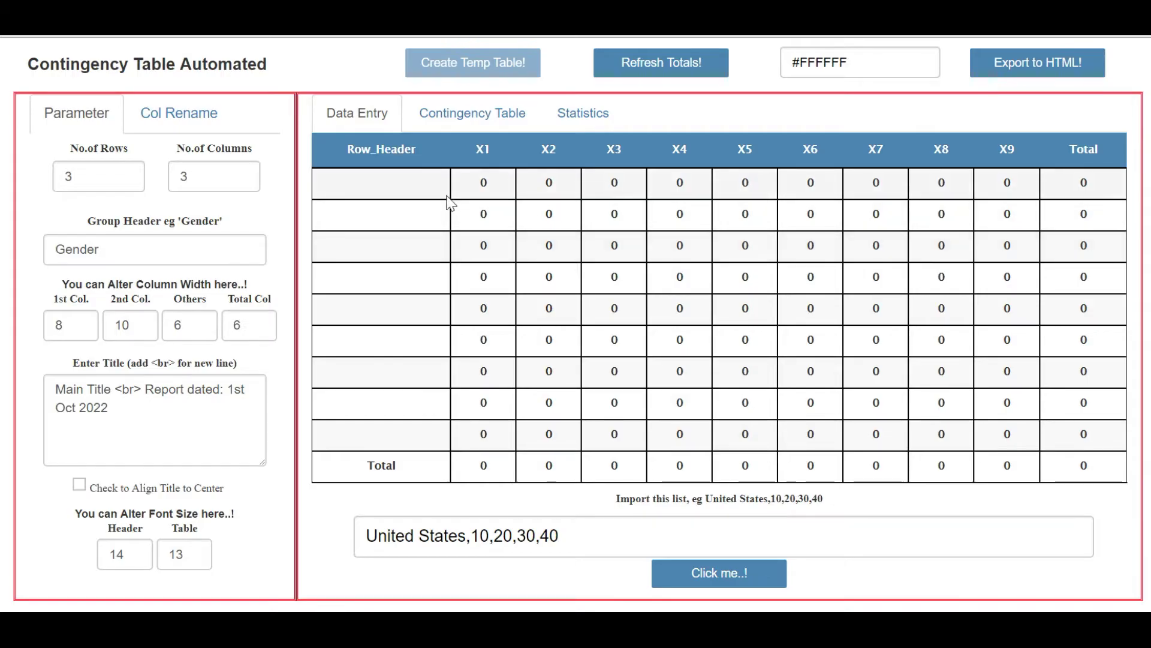
Step: Label the first grid row Group and enter 11, 22 and 33 under X1–X3
left_click(405, 191)
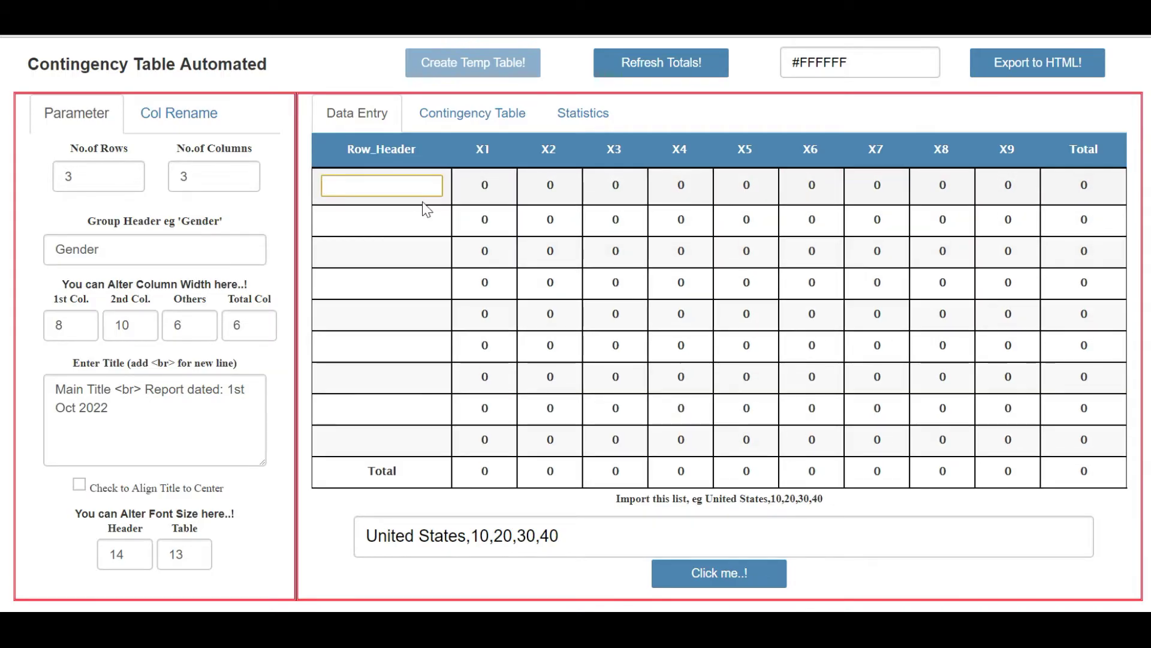
type("Group")
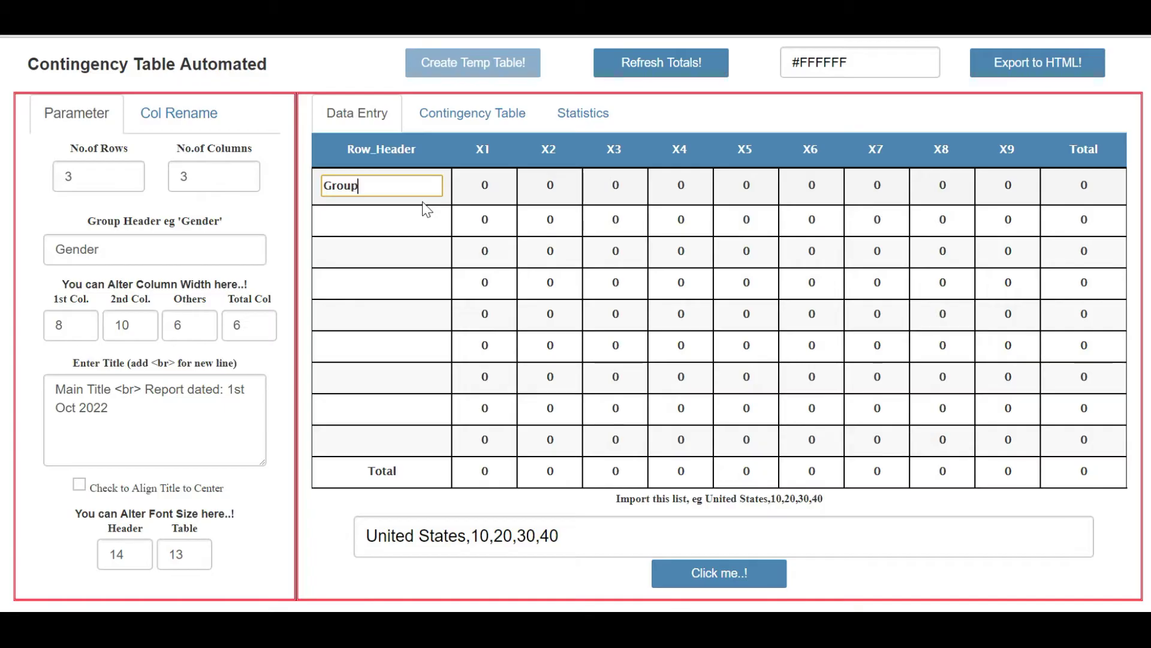
left_click(497, 197)
type("11")
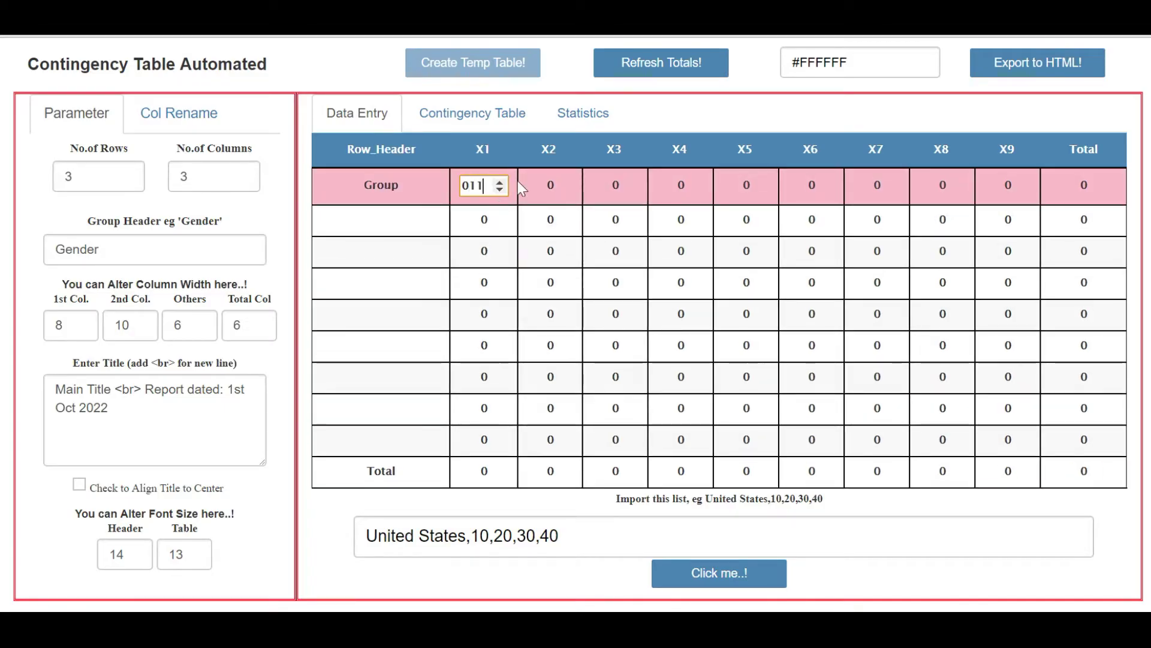
left_click(548, 184)
type("22")
left_click(614, 184)
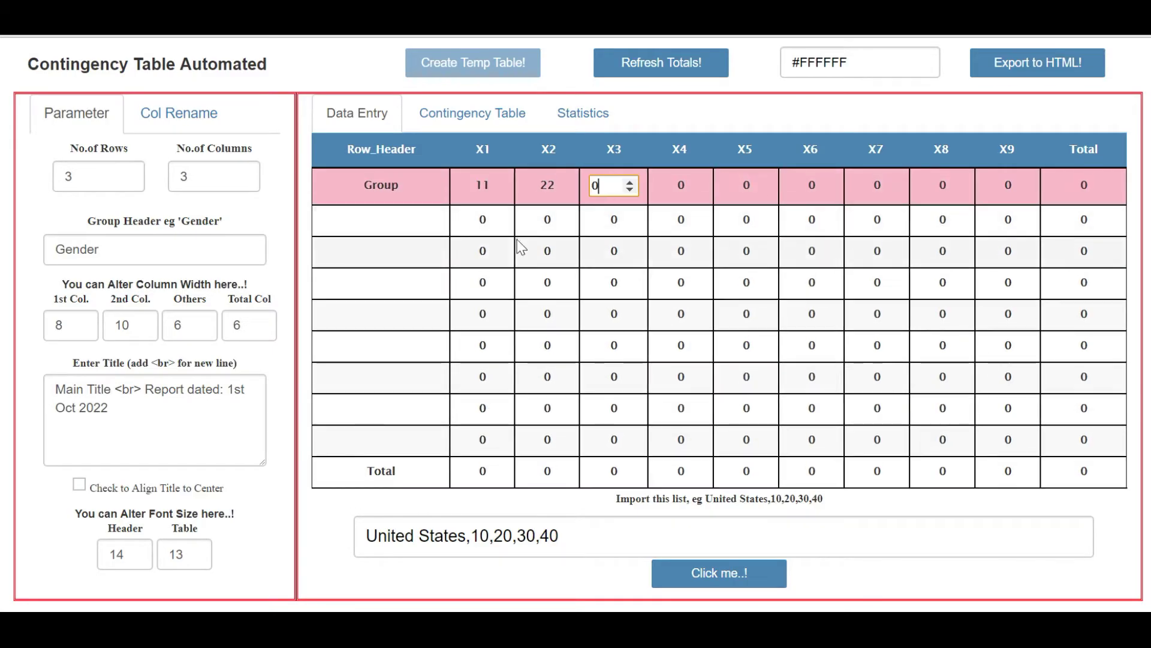
type("33")
key("Return")
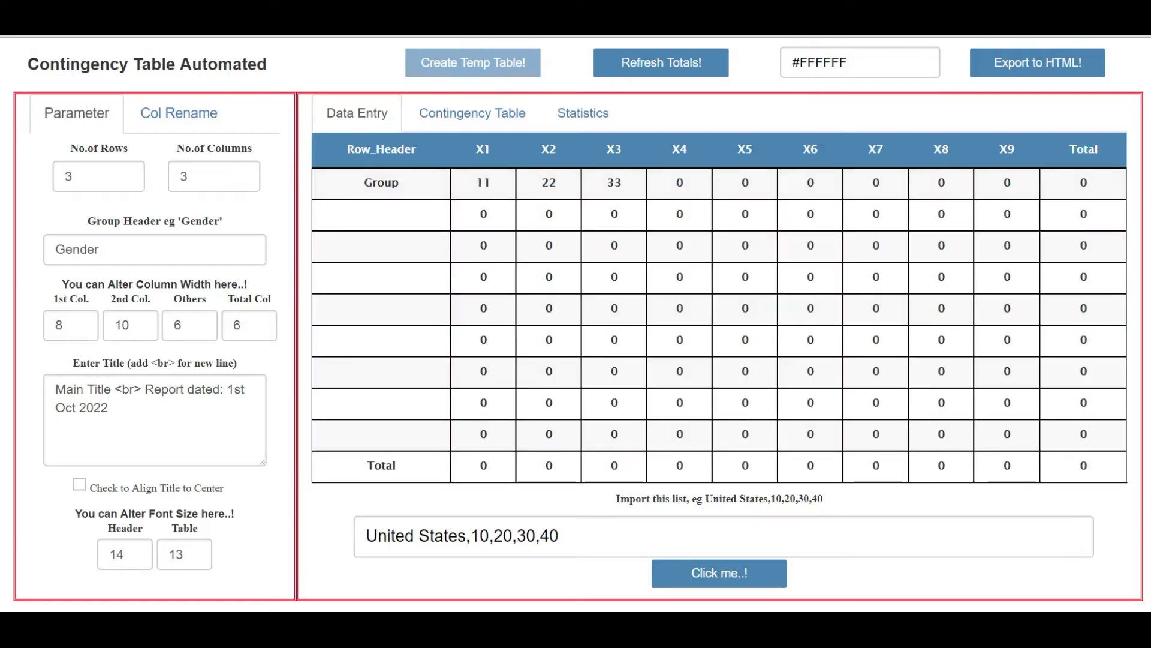
Step: Select the first age-data line in the notes and the United States import text
key("alt+Tab")
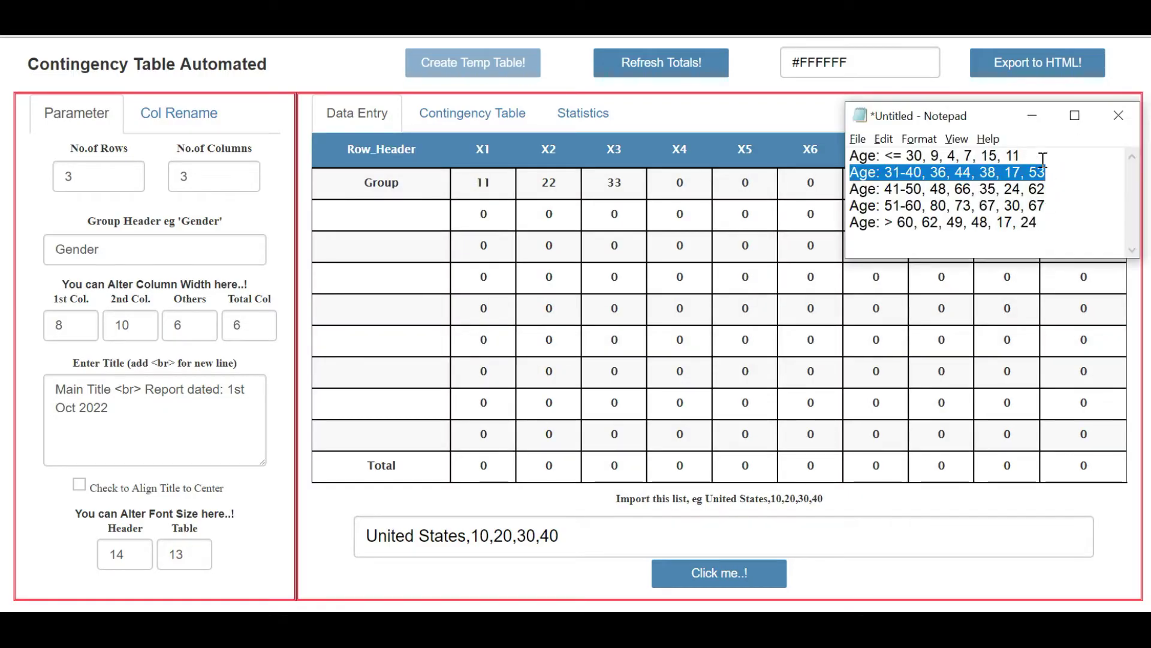
left_click_drag(1044, 157, 846, 157)
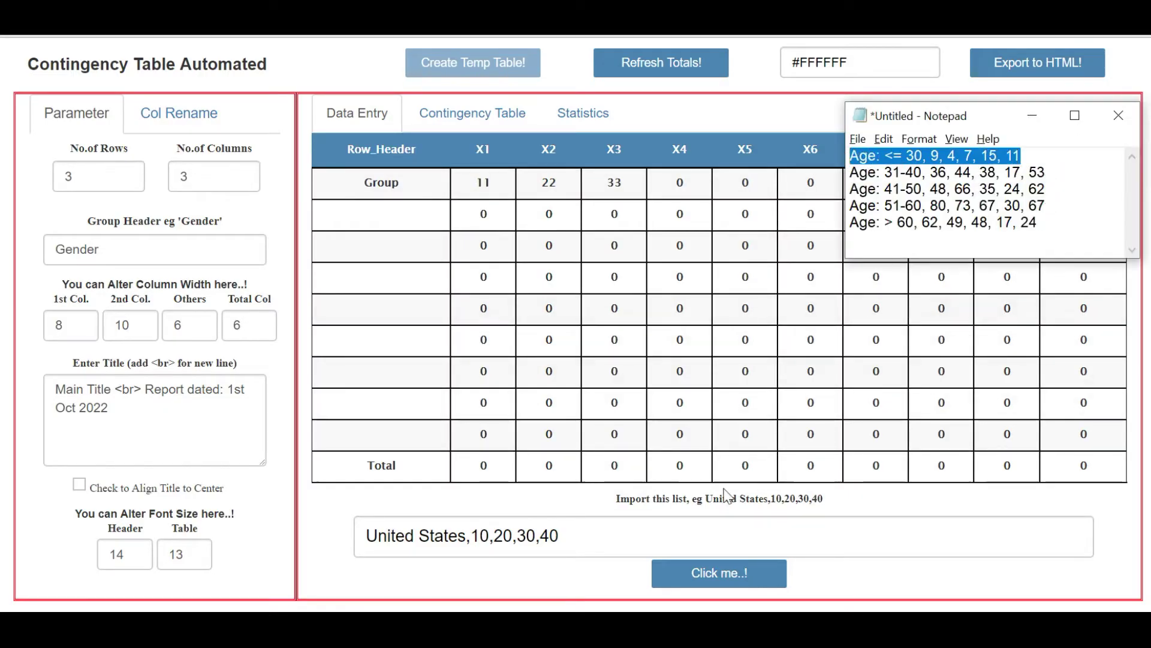
left_click_drag(370, 537, 467, 536)
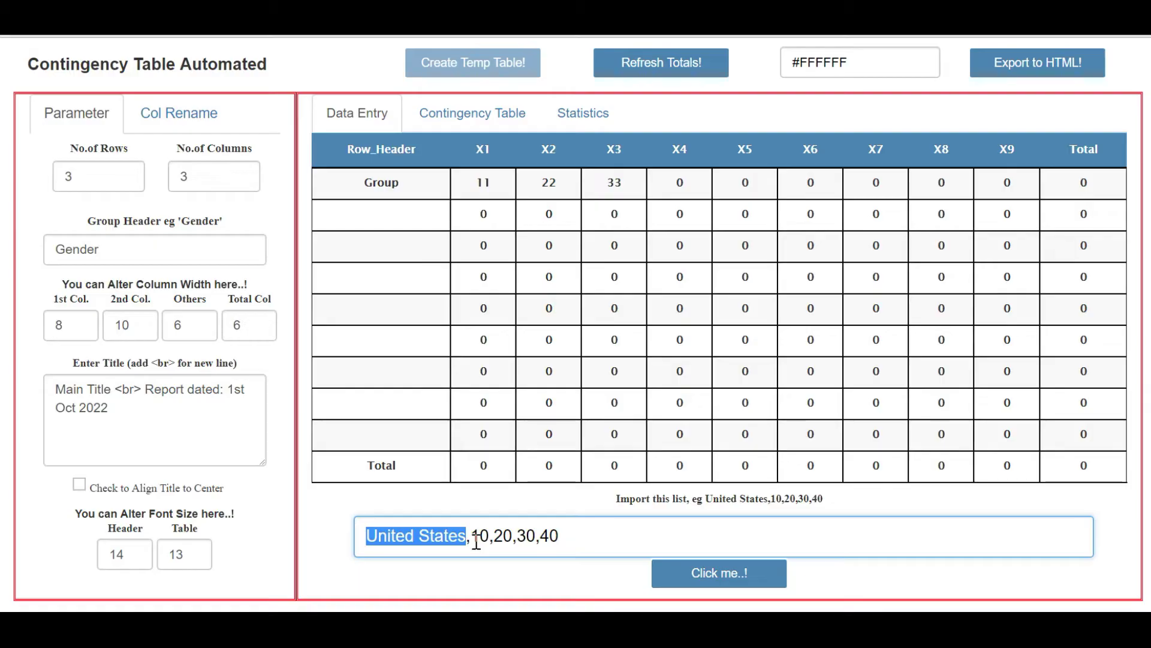
left_click(570, 540)
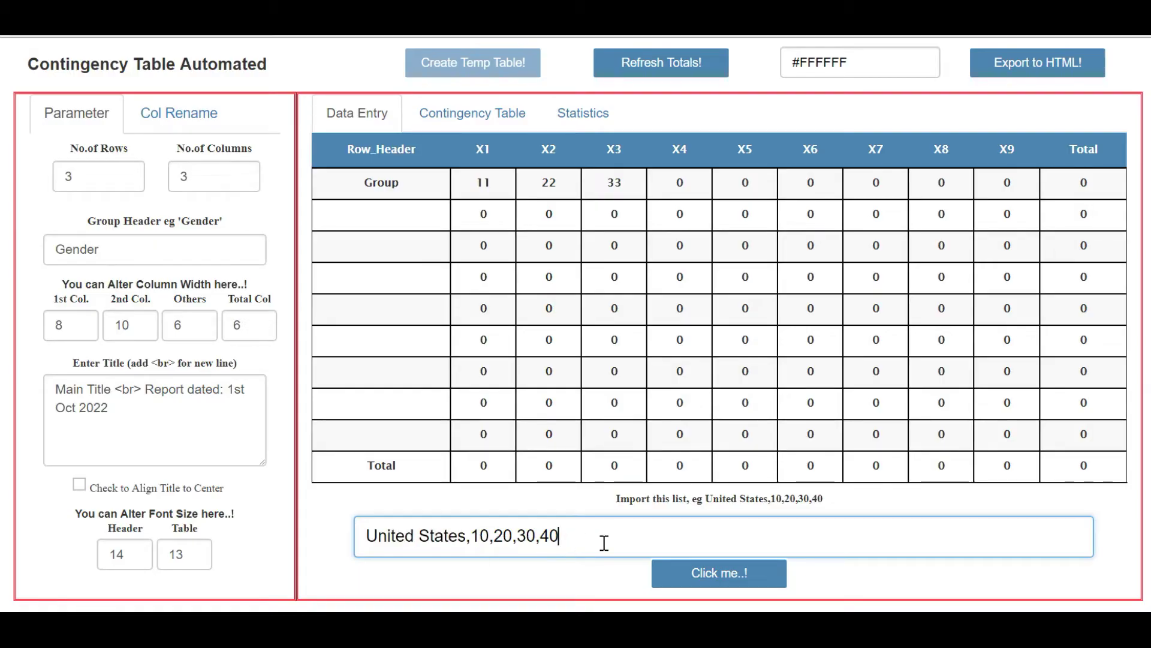
Step: Import the example United States line into the first two table rows
left_click(406, 186)
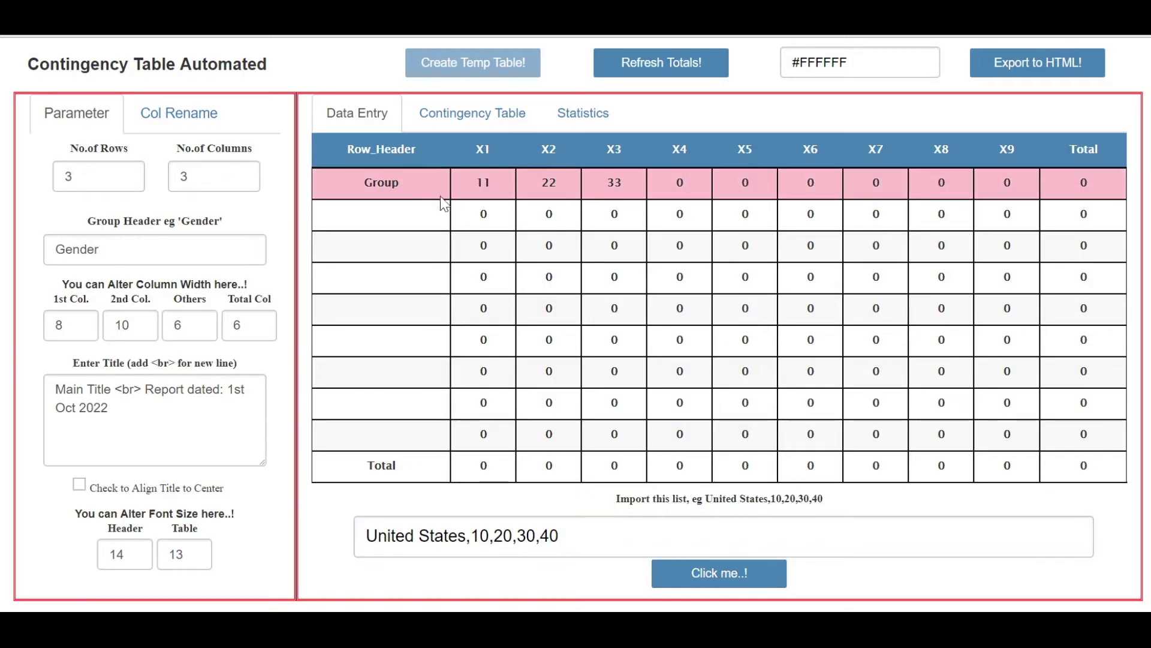
left_click(722, 576)
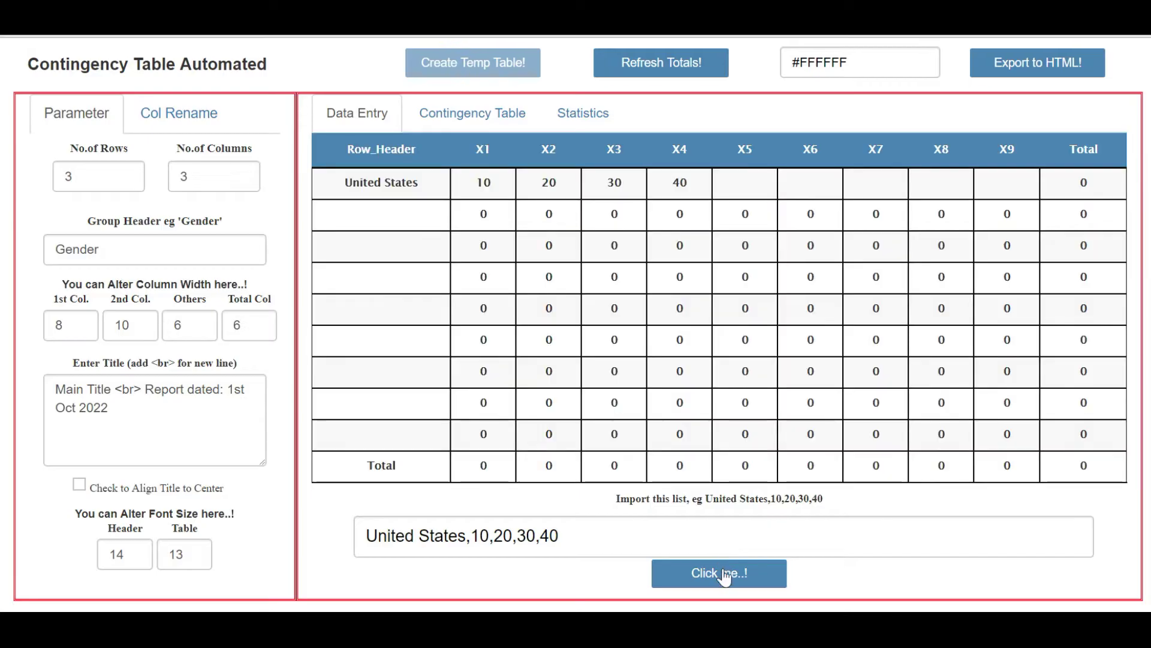
left_click(399, 212)
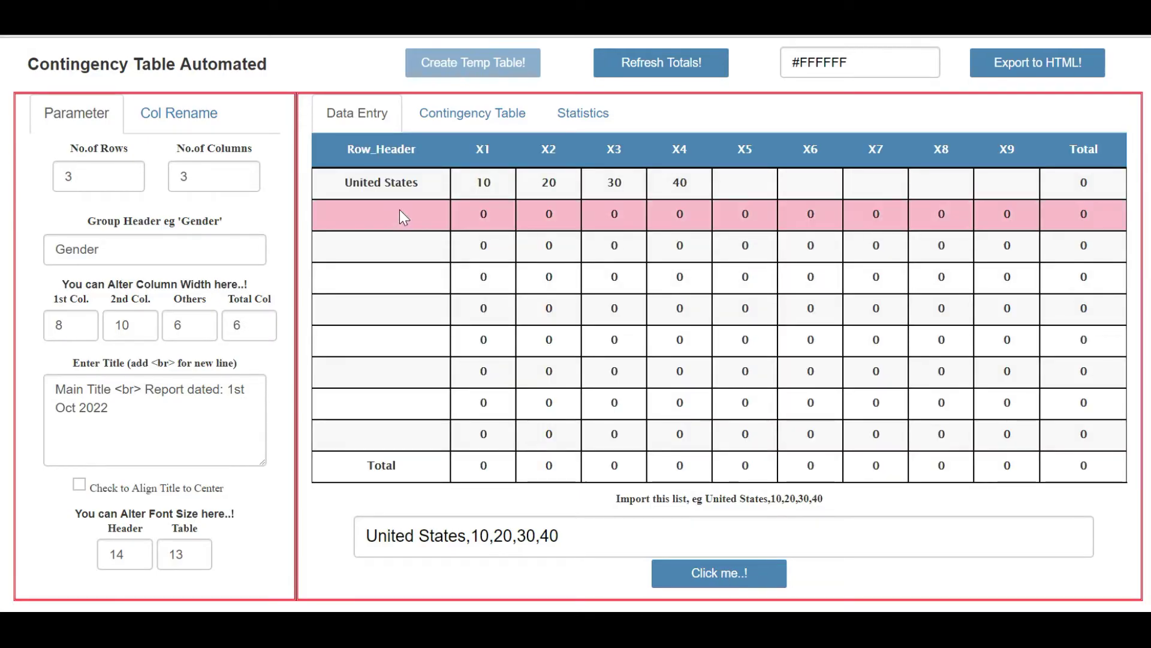
left_click(740, 579)
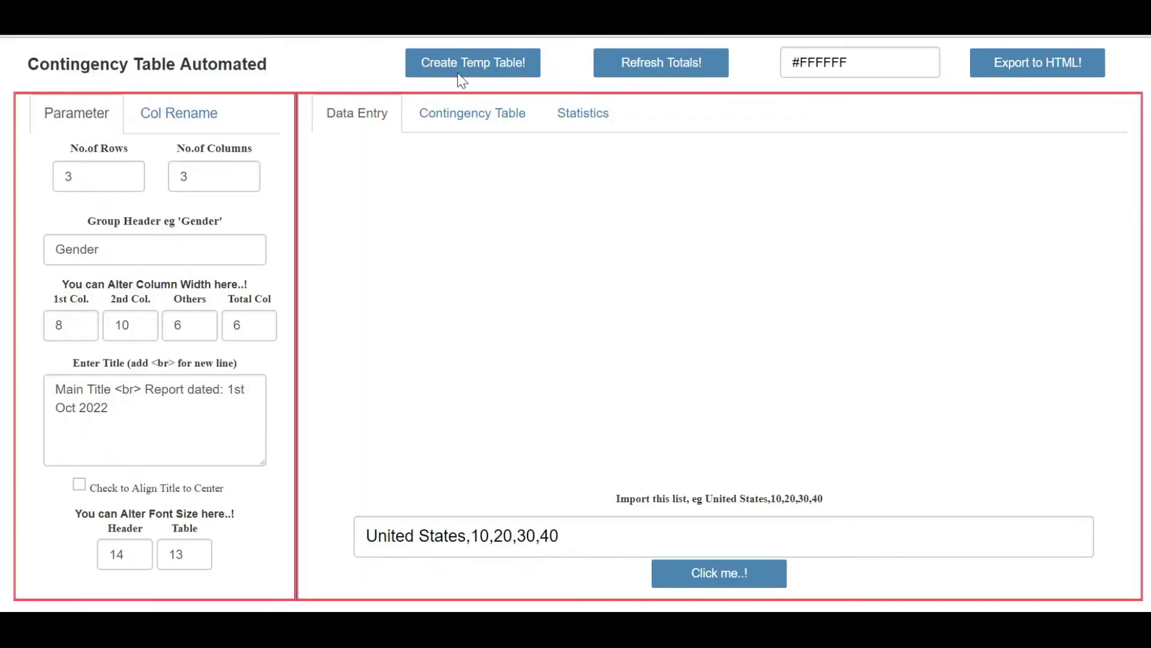
Step: Create a fresh blank table and import the Age: <= 30 line into row one
left_click(459, 66)
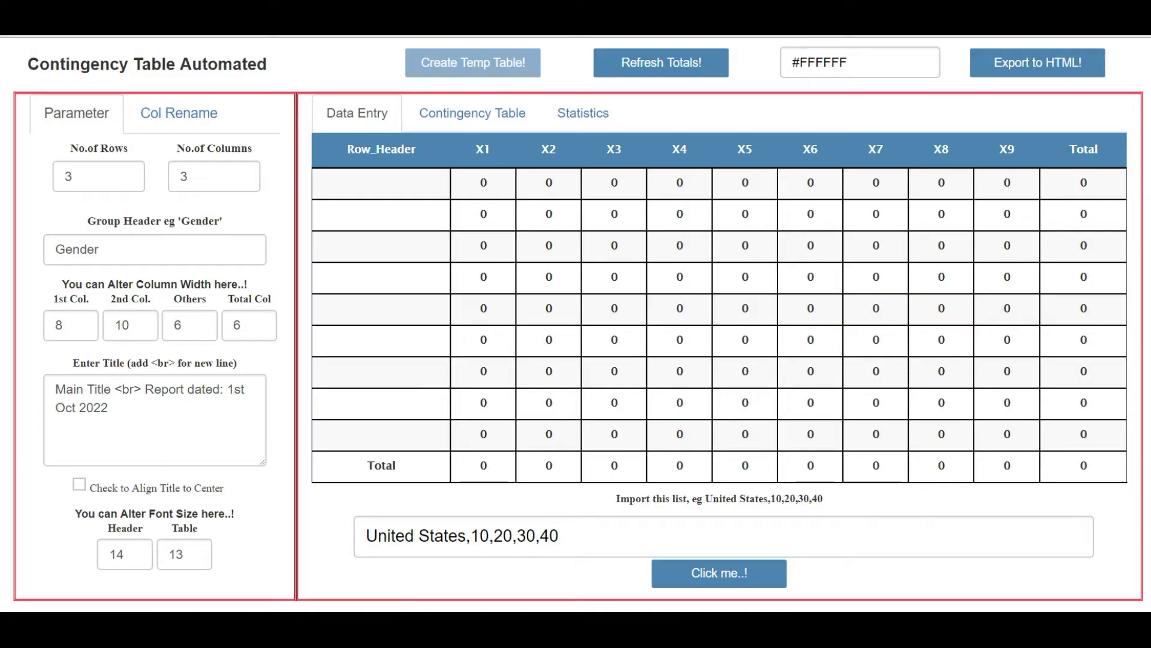
key("alt+Tab")
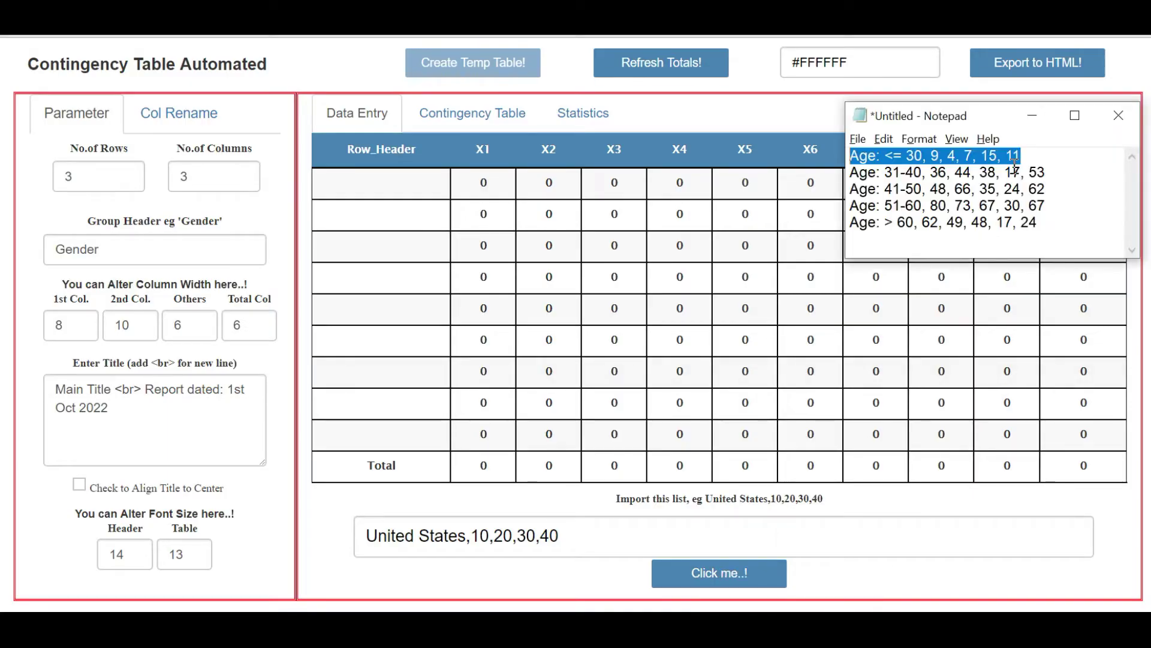
left_click_drag(1041, 155, 851, 156)
left_click(540, 540)
key("ctrl+a")
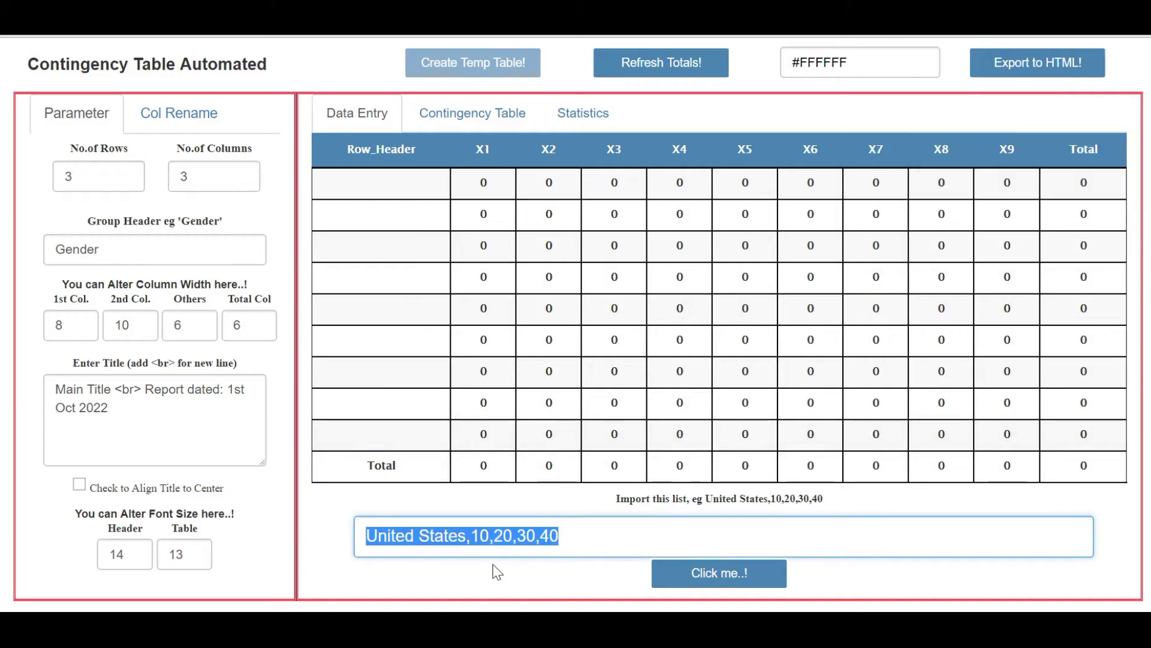
type("Age: <= 30, 9, 4, 7, 15, 11")
left_click(381, 184)
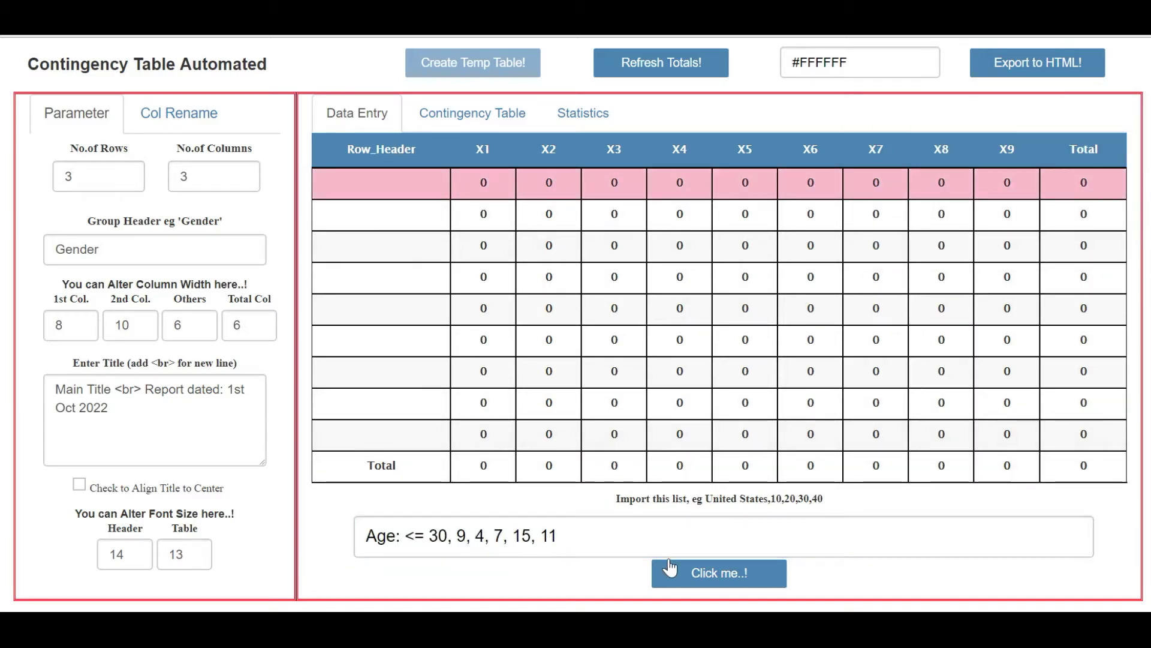
left_click(719, 583)
Step: Import the Age: 31-40 line from the notes into row two
key("alt+Tab")
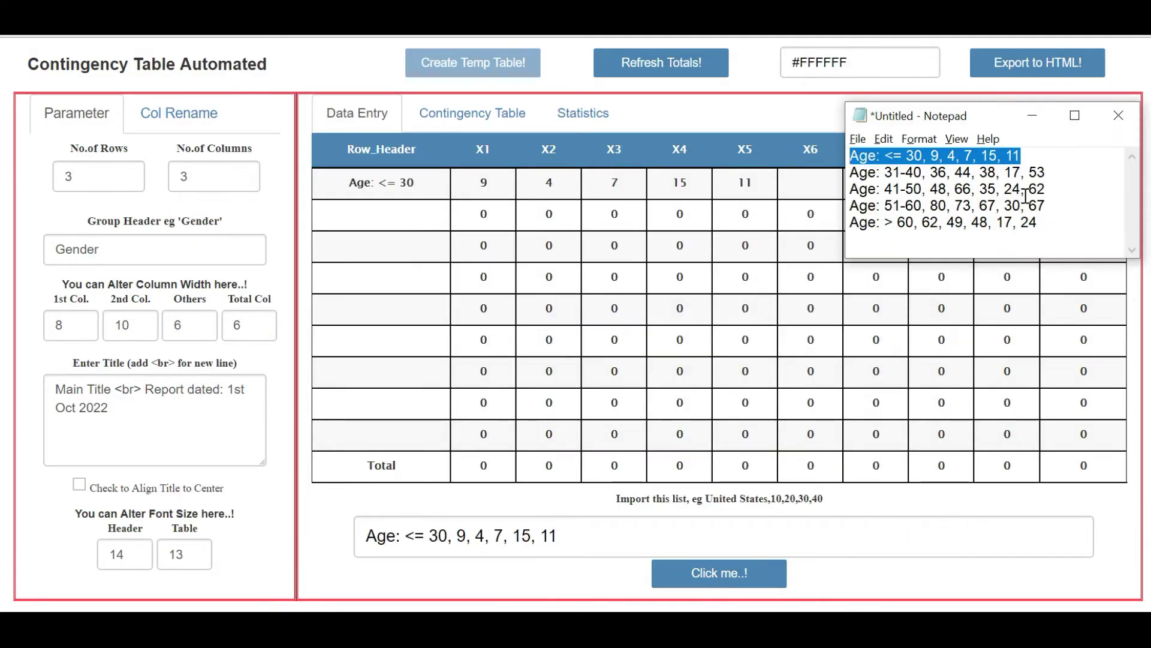
left_click_drag(1051, 172, 850, 173)
key("ctrl+c")
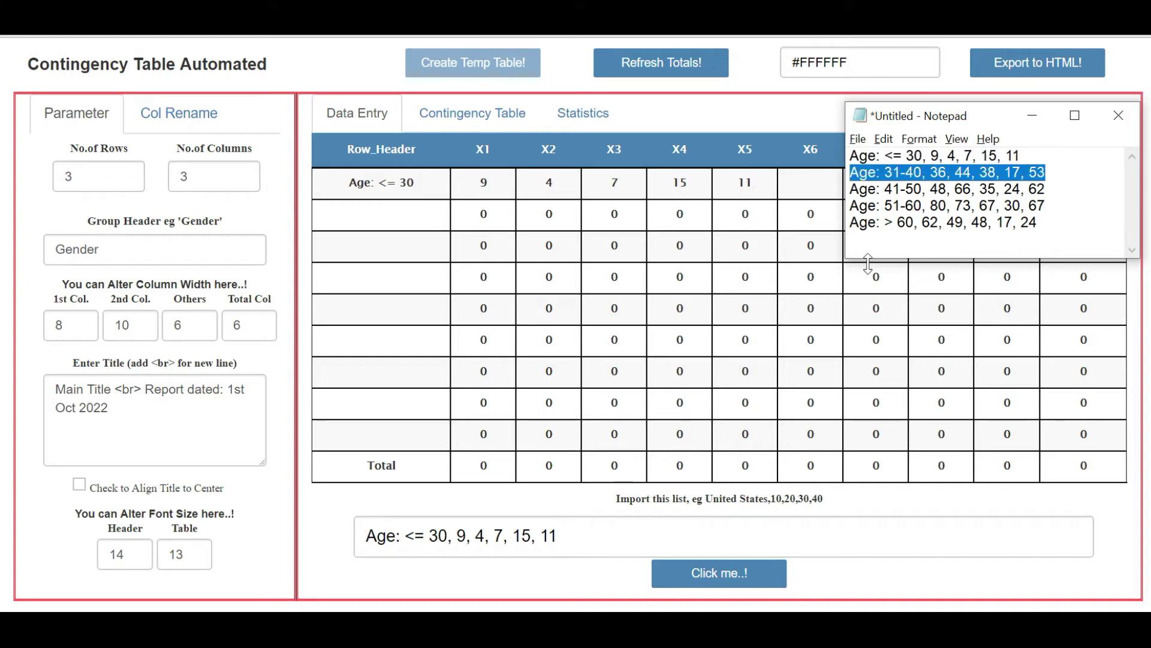
left_click(404, 217)
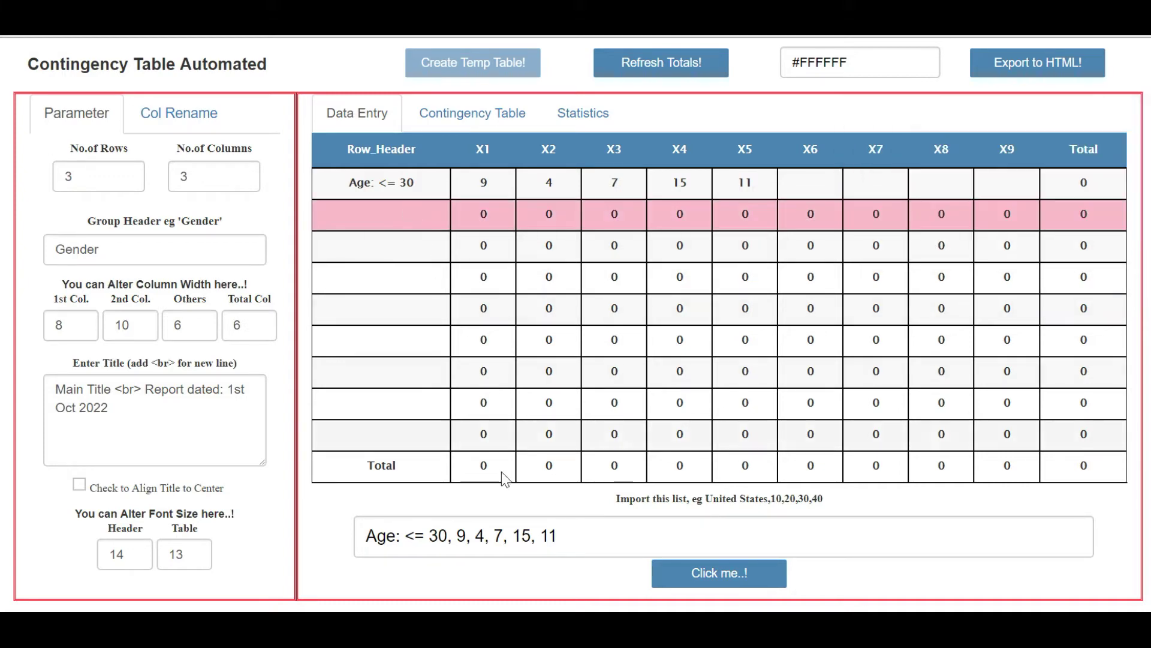
triple_click(586, 535)
key("ctrl+v")
left_click(725, 578)
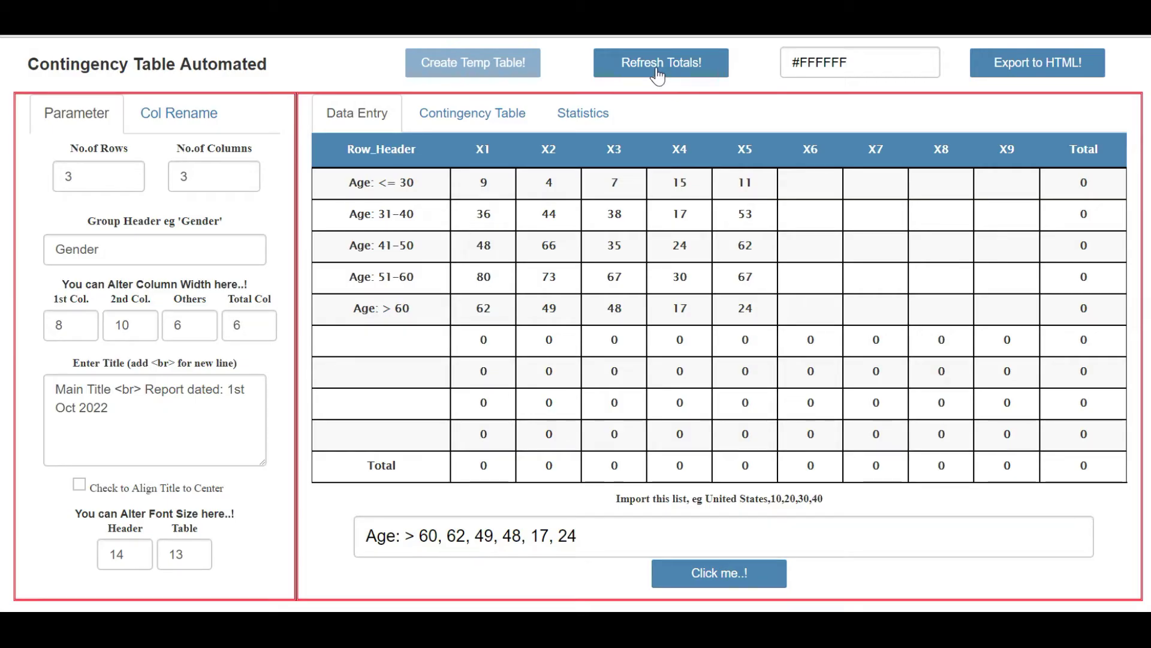
Step: View the 3×3 contingency table report and its chi-square result (p-value 1.565e-06)
left_click(656, 75)
left_click(379, 117)
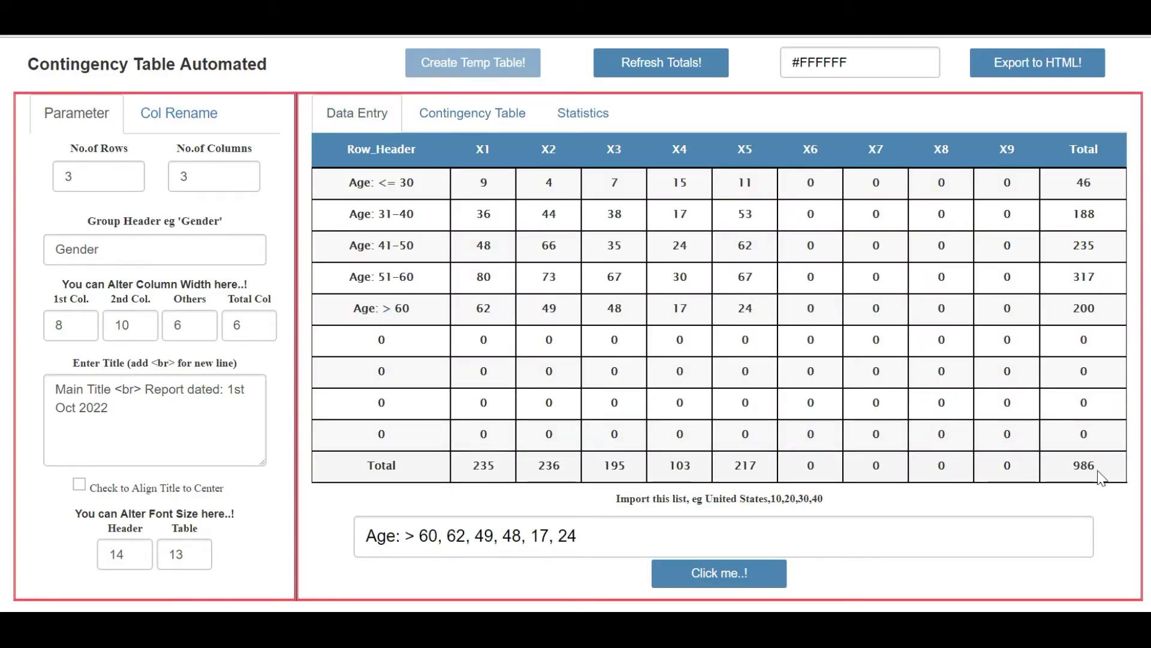
left_click(489, 121)
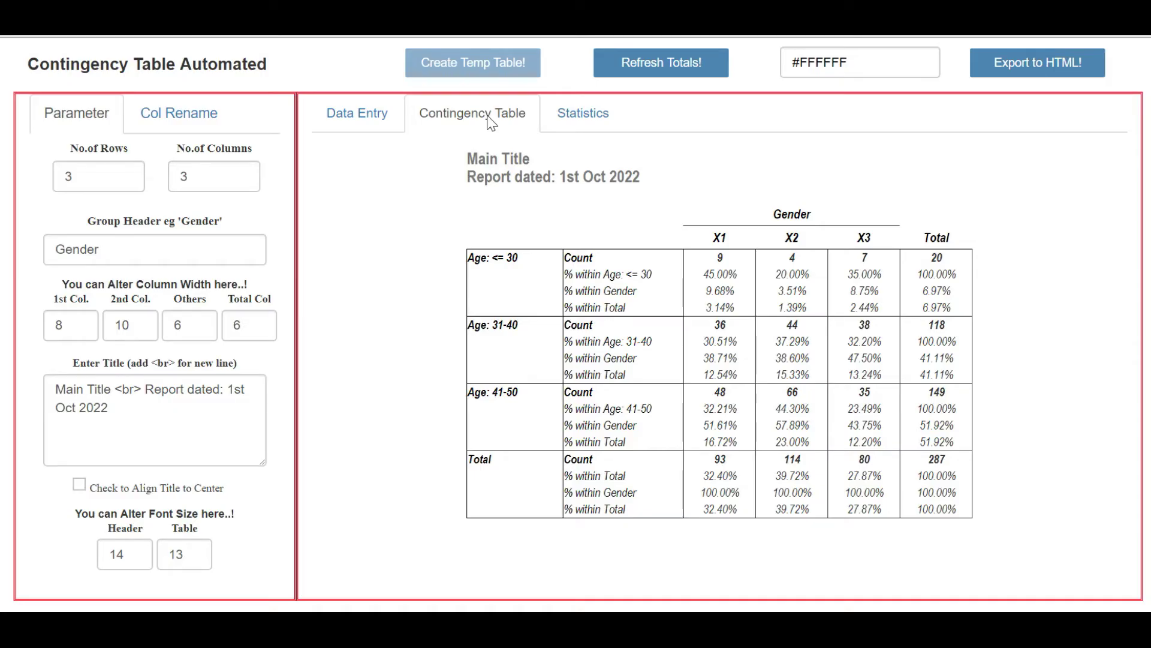
left_click(600, 120)
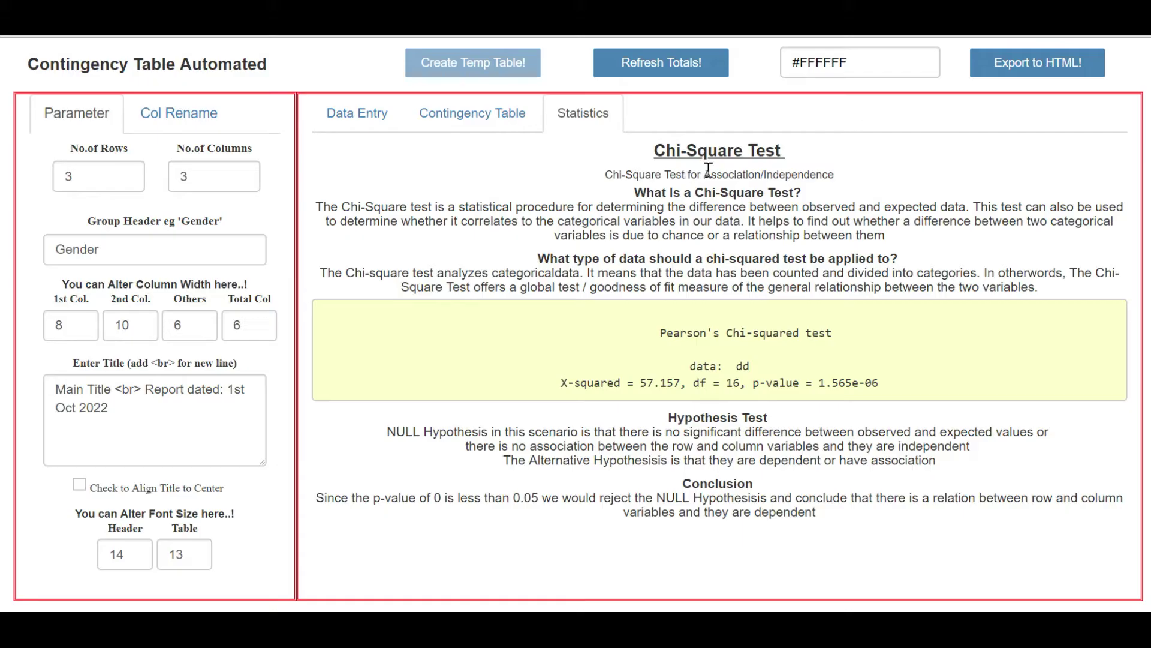
triple_click(721, 417)
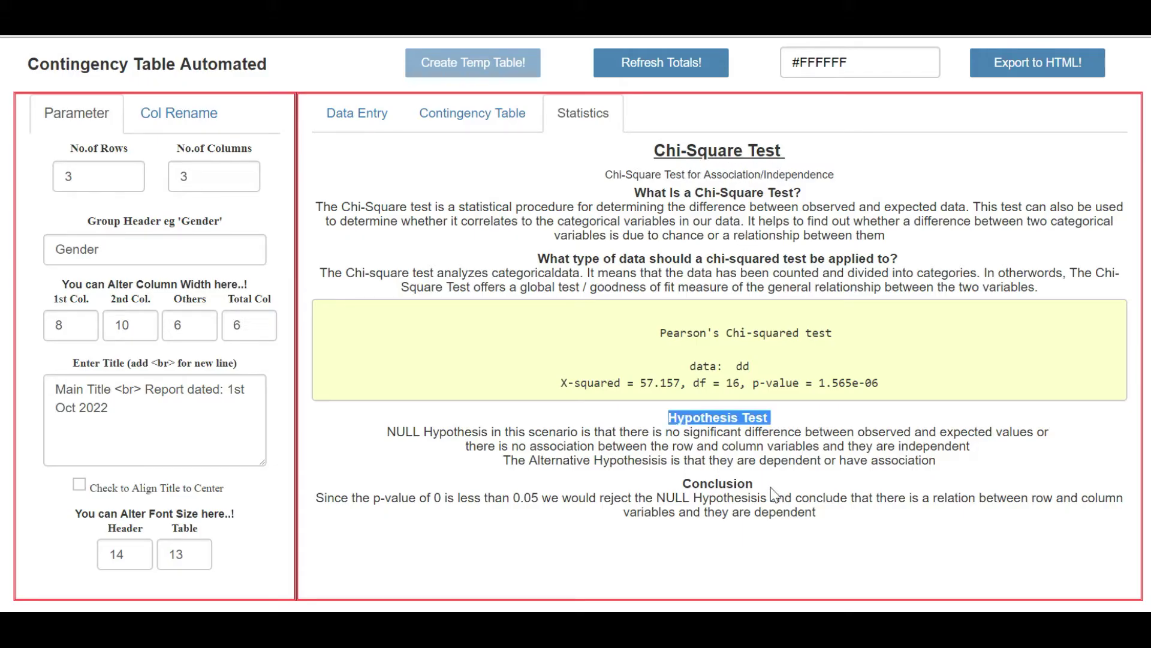
left_click_drag(682, 483, 773, 493)
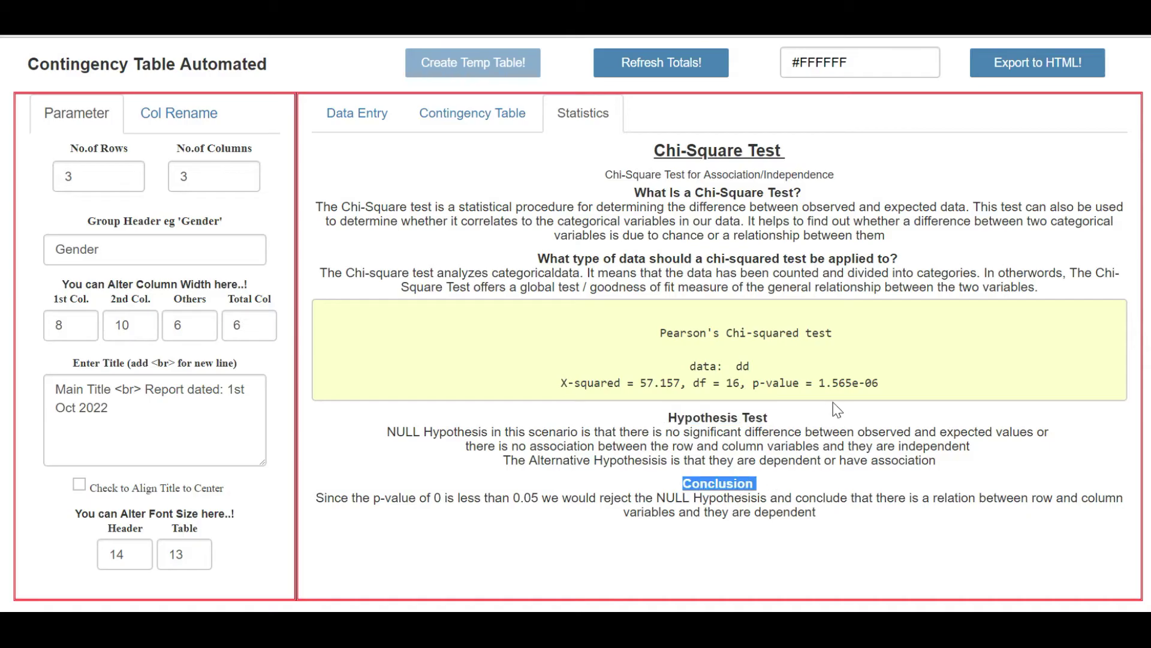
left_click_drag(819, 382, 897, 389)
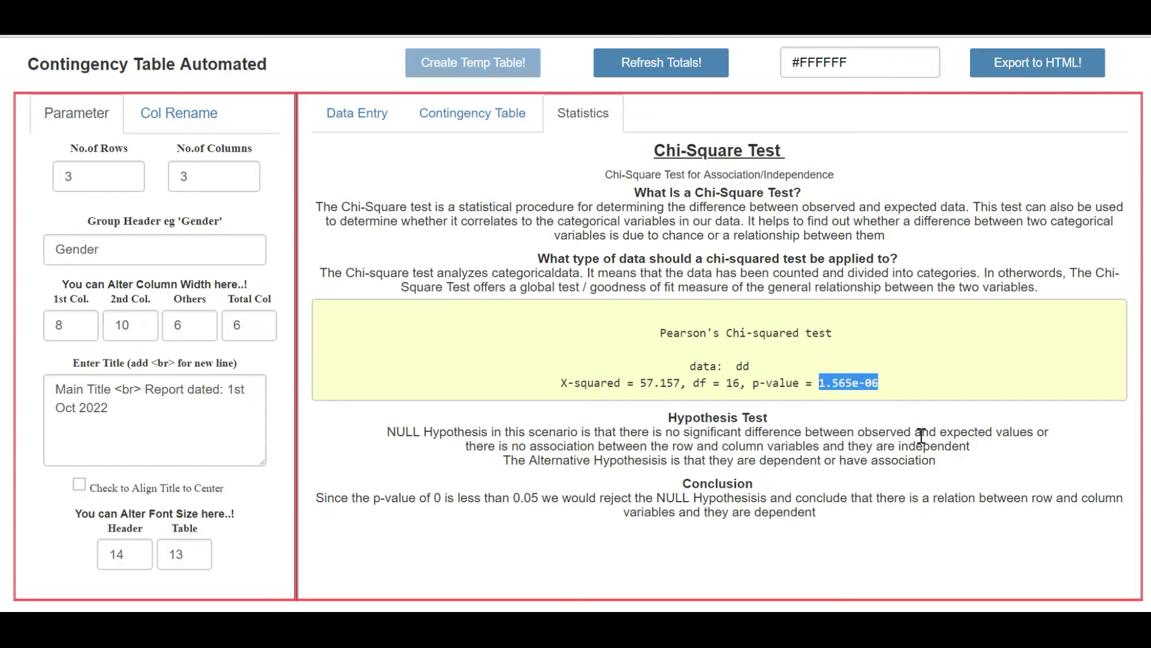
left_click_drag(312, 496, 816, 513)
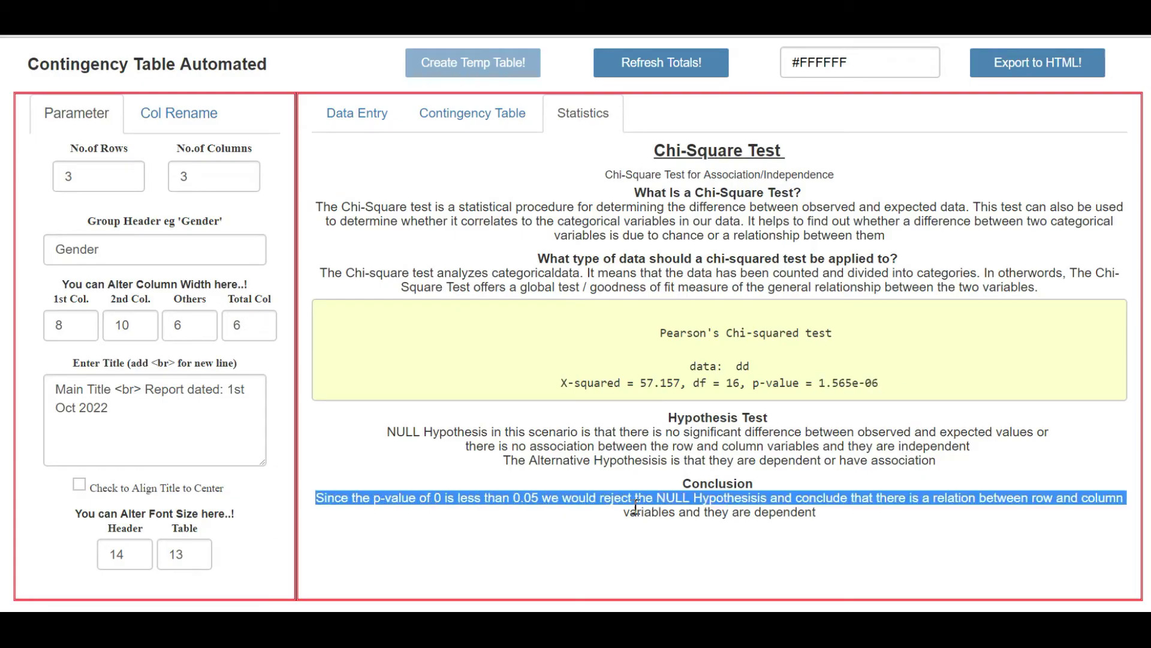
left_click(506, 538)
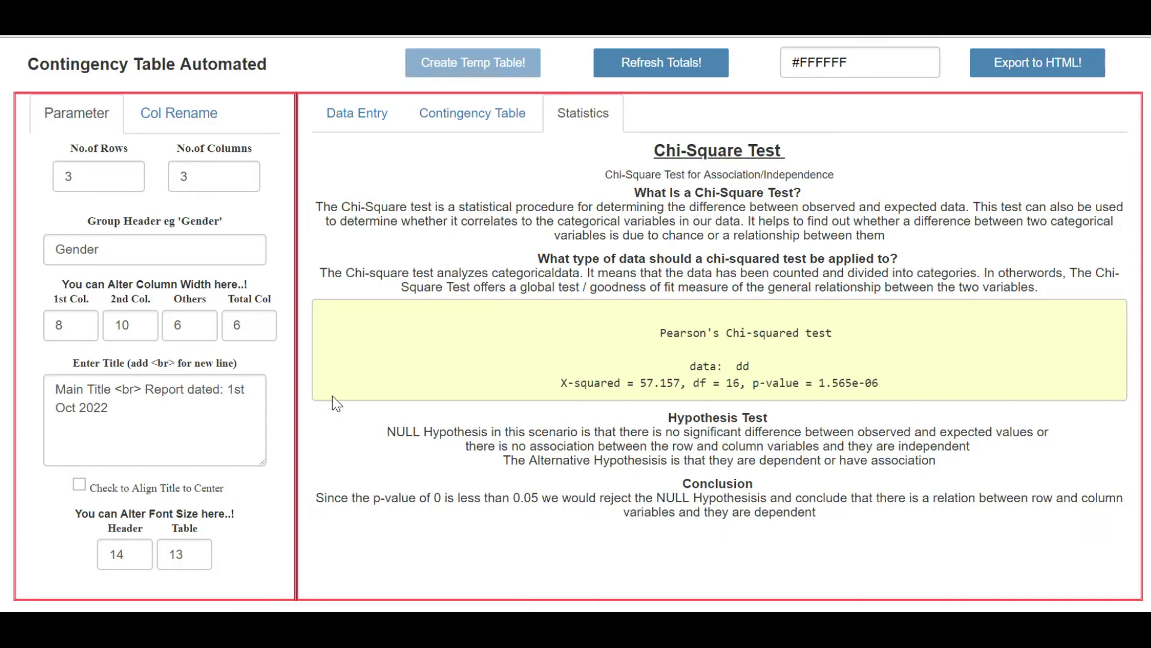
Step: Raise No.of Rows and No.of Columns from 3 to 5 to show all age groups
left_click(450, 121)
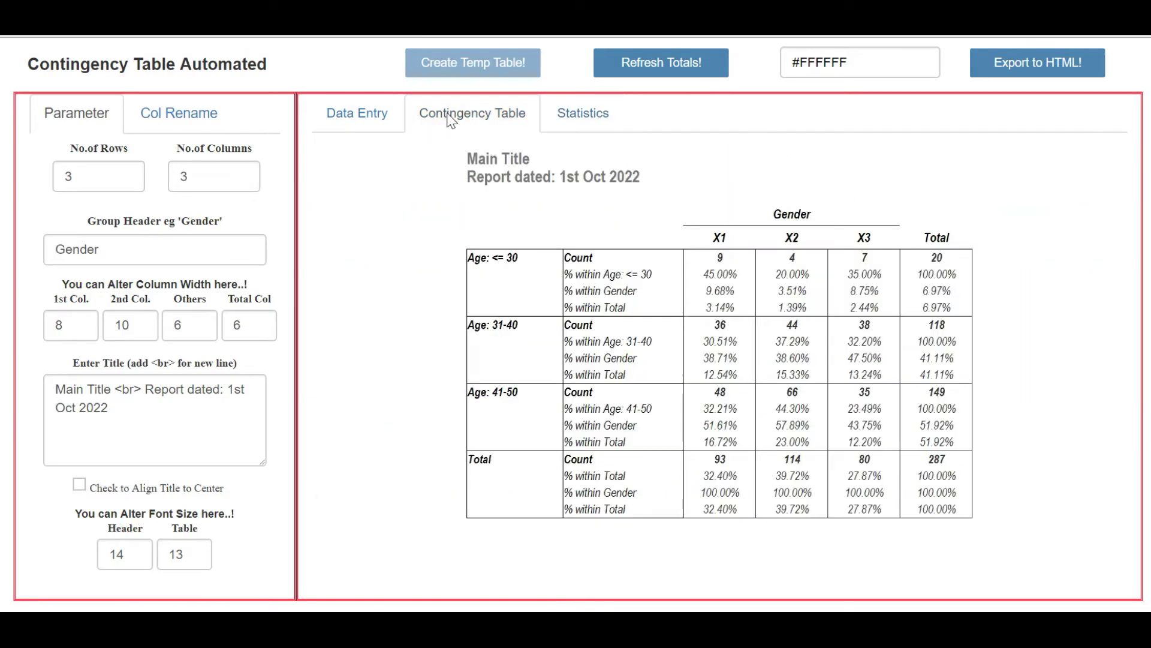
mouse_move(97, 176)
left_click(344, 120)
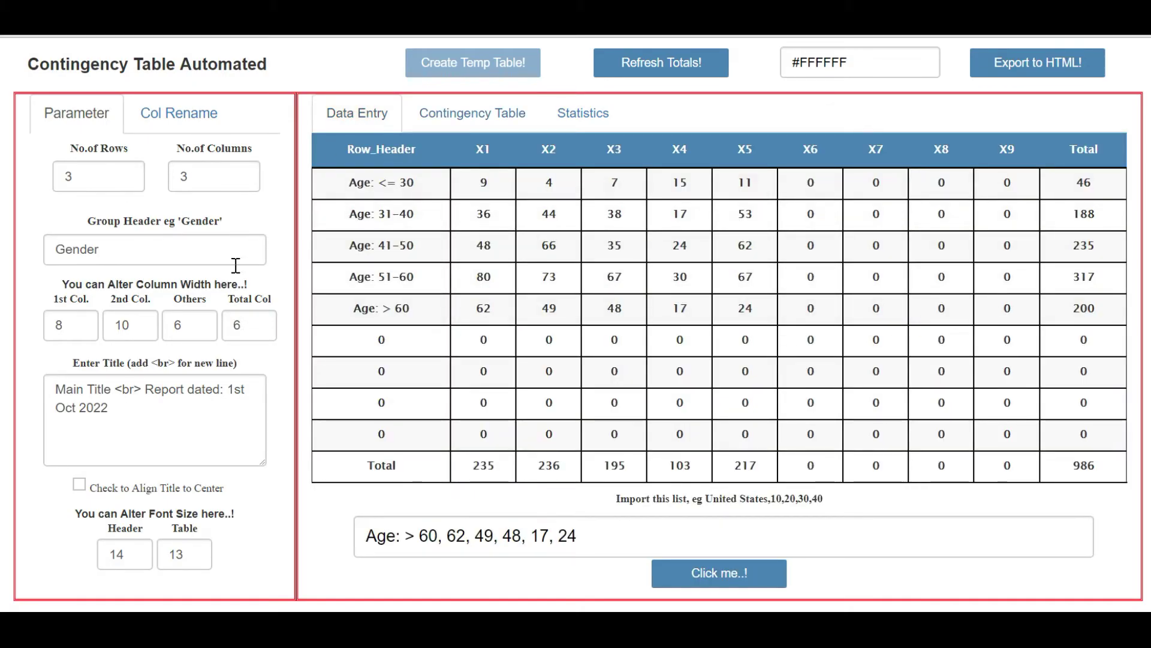
left_click(125, 170)
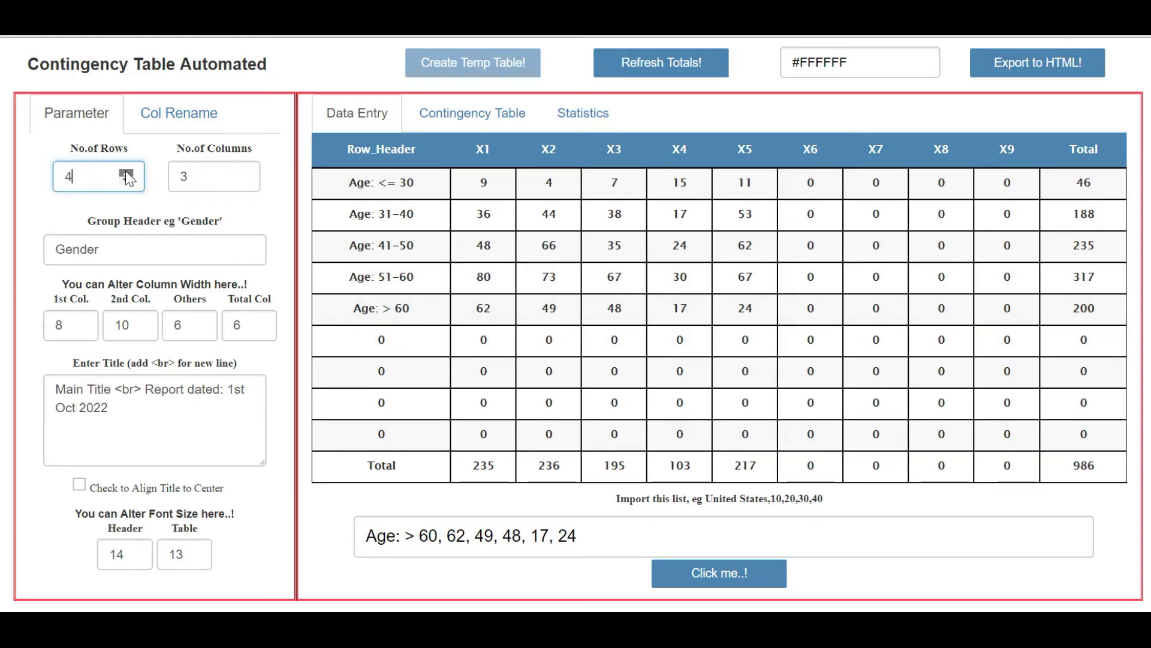
left_click(242, 174)
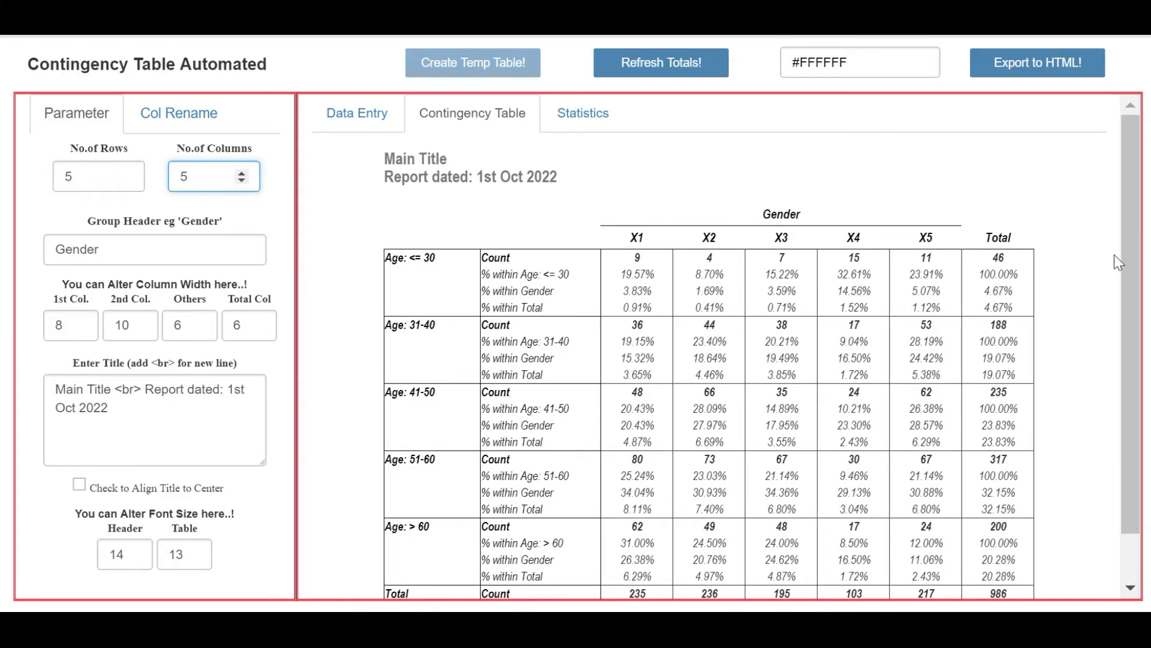
mouse_move(1124, 269)
left_mouse_down()
mouse_move(1147, 385)
mouse_move(1131, 341)
left_mouse_up()
Step: Change the title to 'Diabetes Data Analysis <br> Dataset' and centre it above the table
left_click_drag(106, 389, 54, 389)
type("Diabetes")
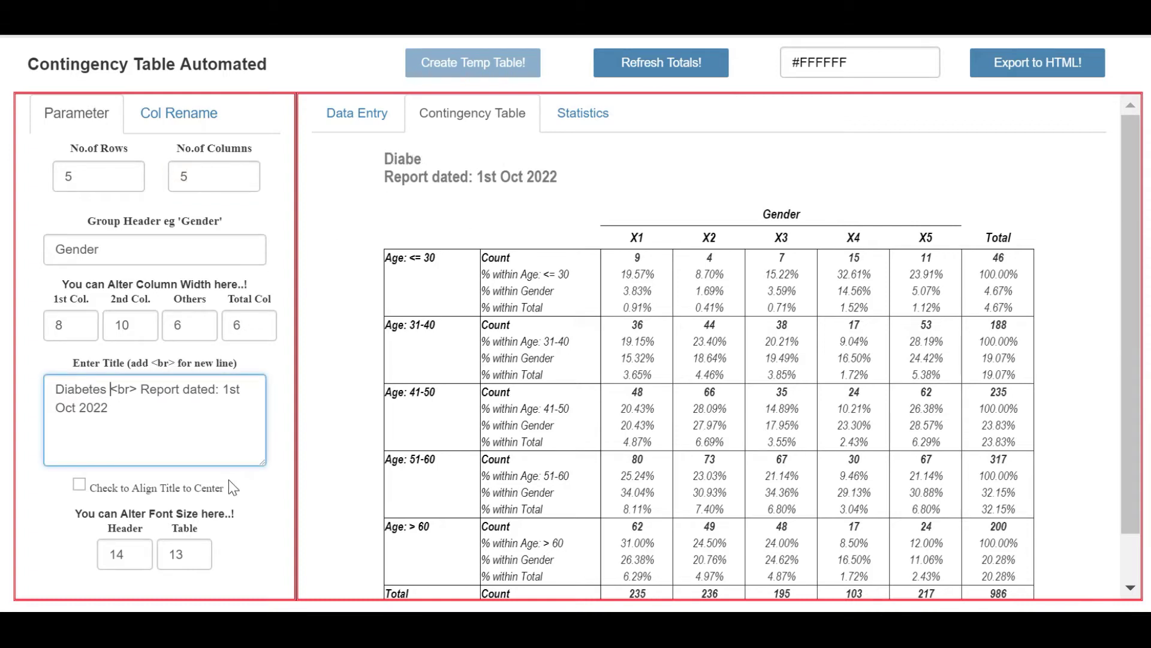
mouse_move(139, 389)
left_mouse_down()
mouse_move(264, 390)
mouse_move(251, 412)
left_mouse_up()
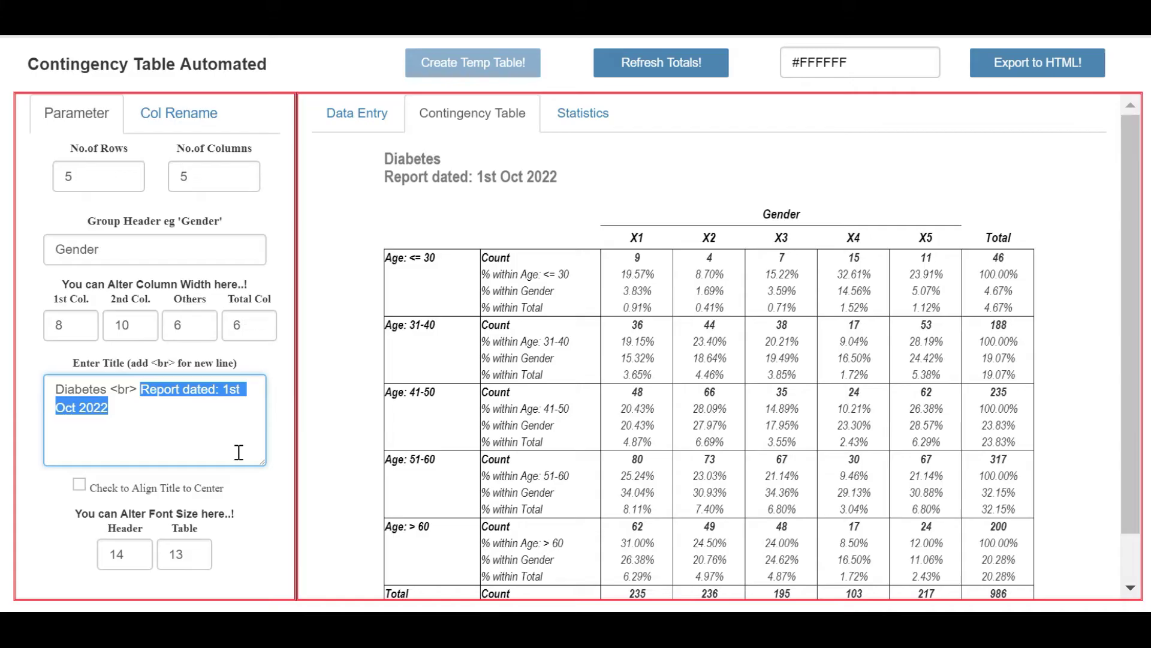
type("Dataset")
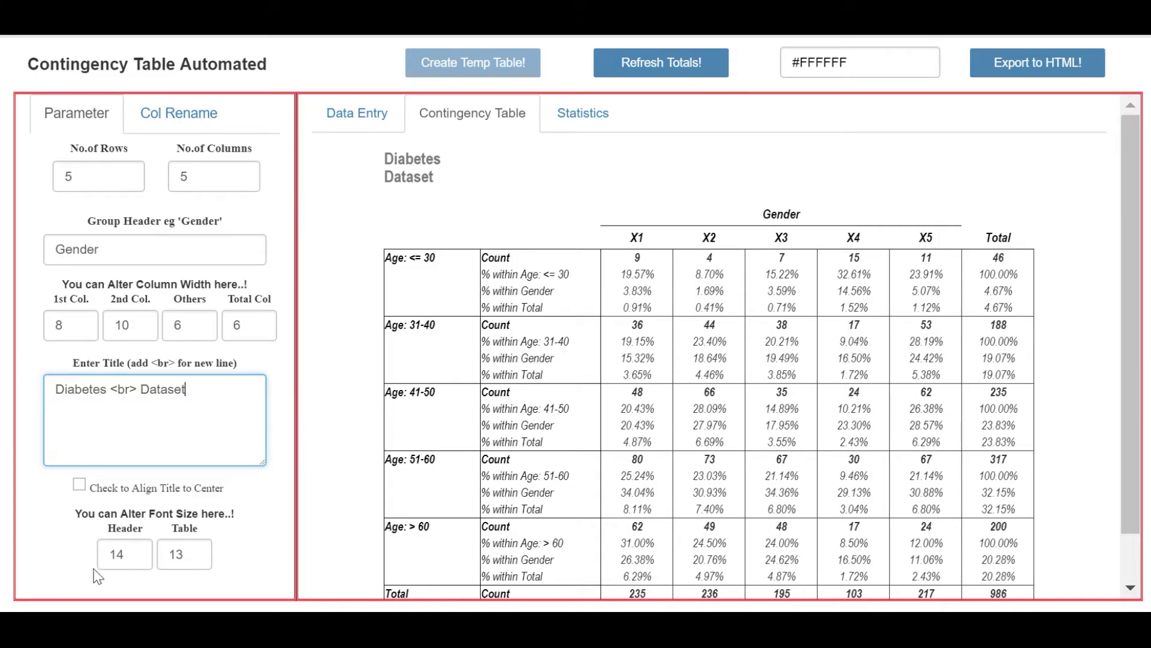
left_click(76, 495)
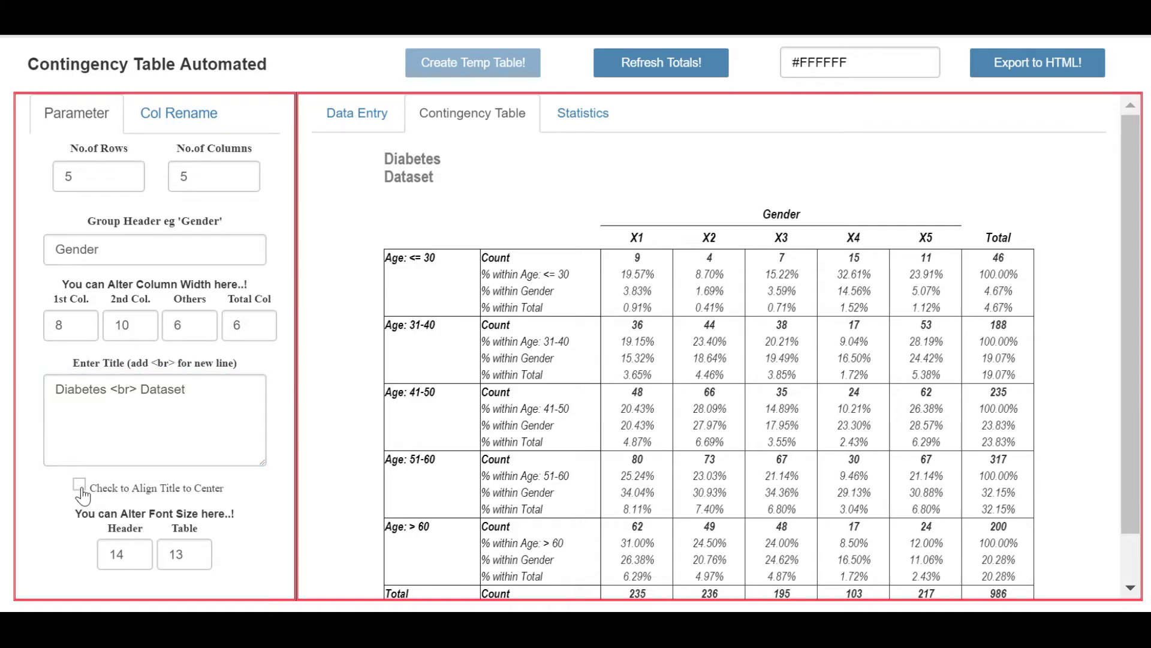
left_click(79, 485)
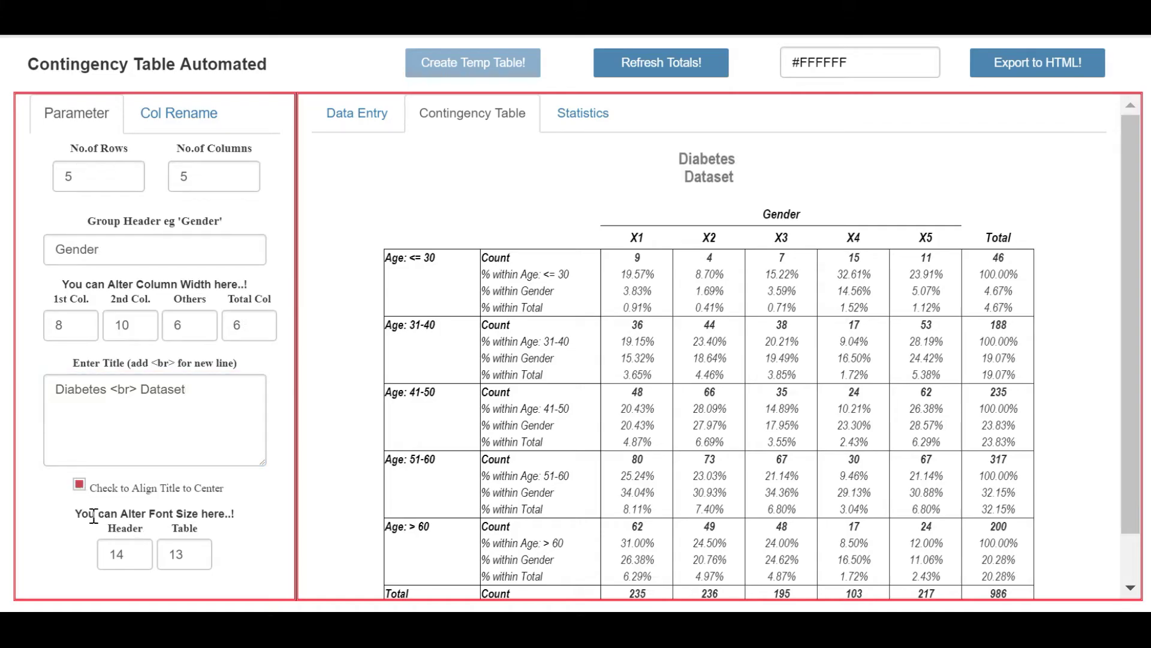
left_click(110, 389)
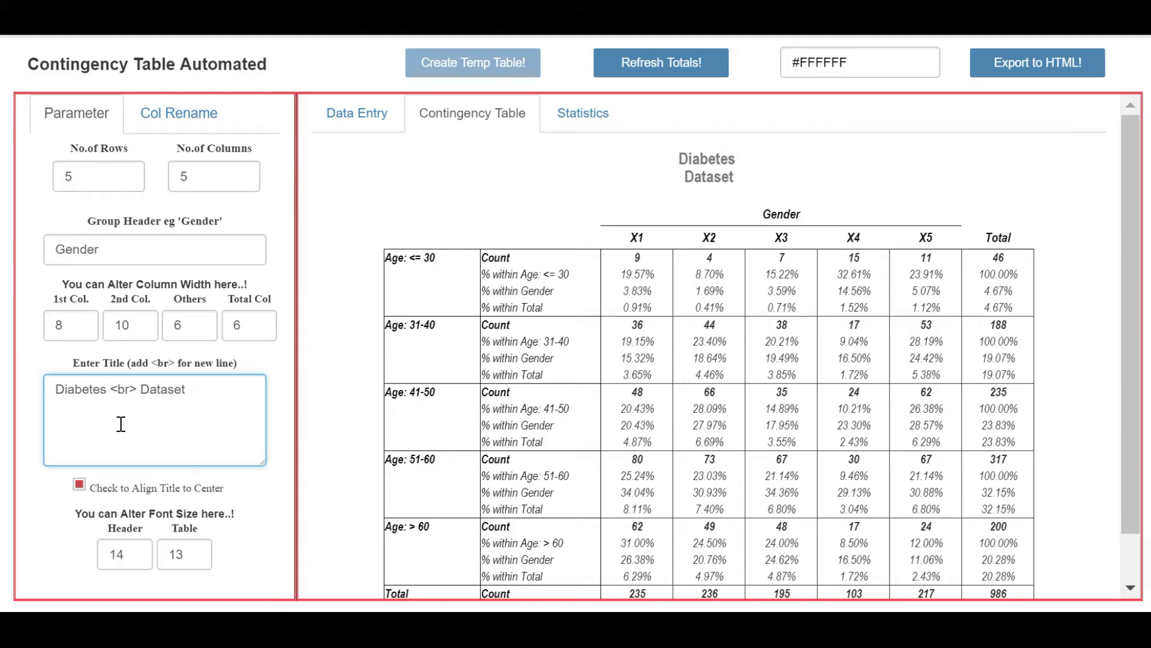
type("Data Analysi")
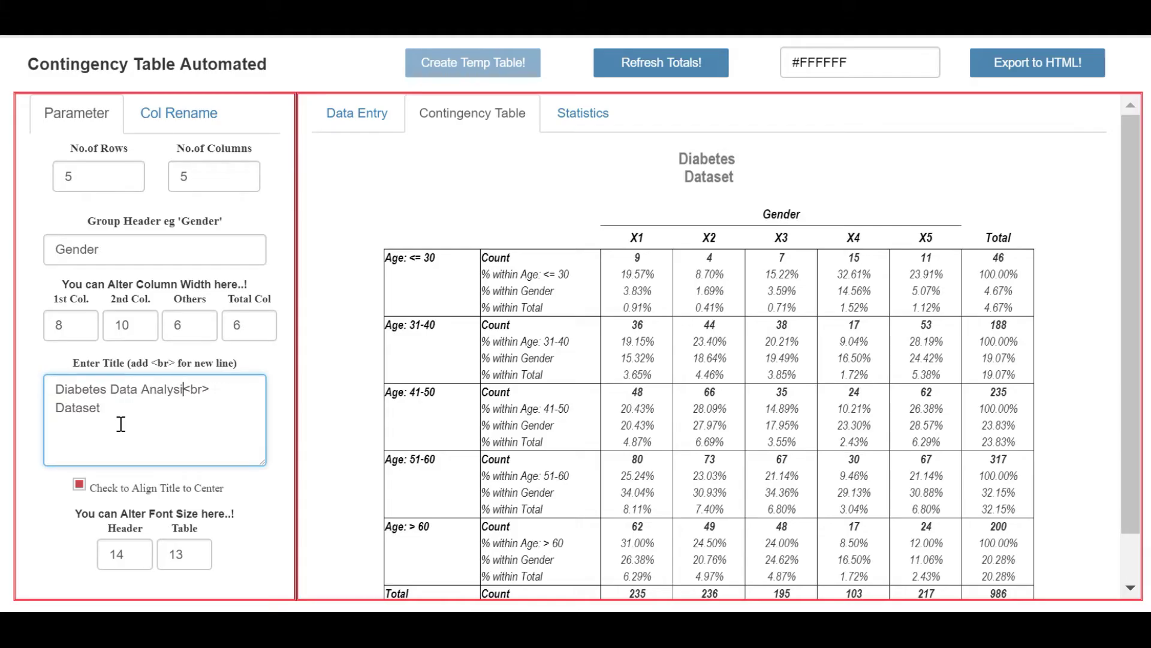
type("s")
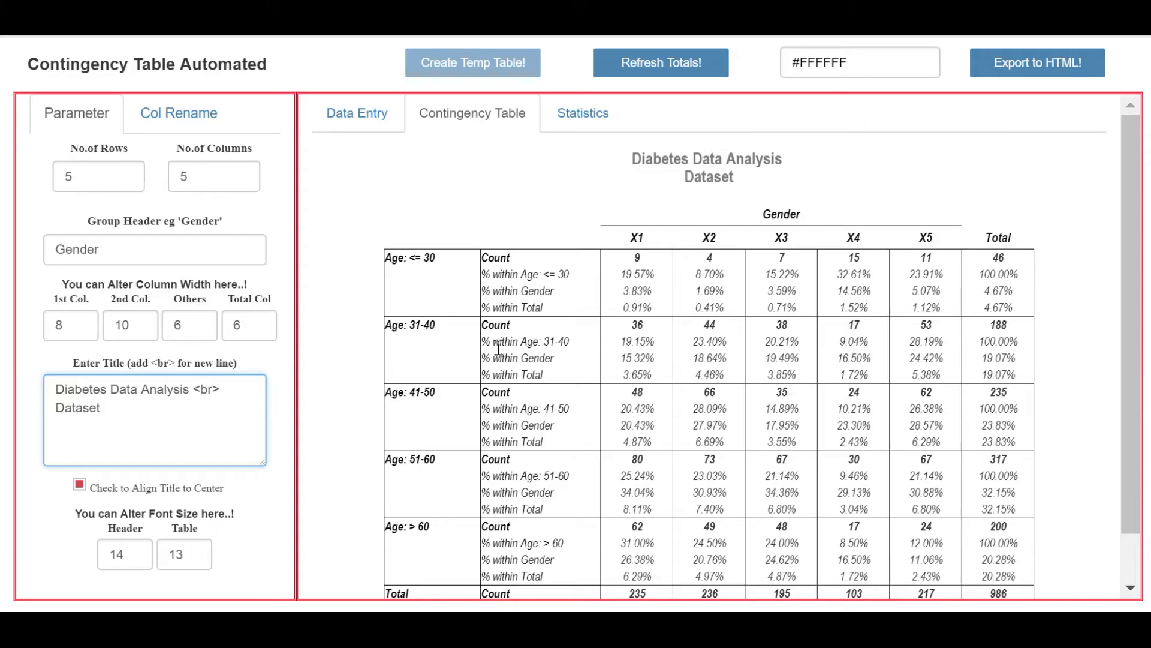
Step: Try steel blue, cyan and light cyan header colours, then settle on dark teal #0C7080
left_click(883, 68)
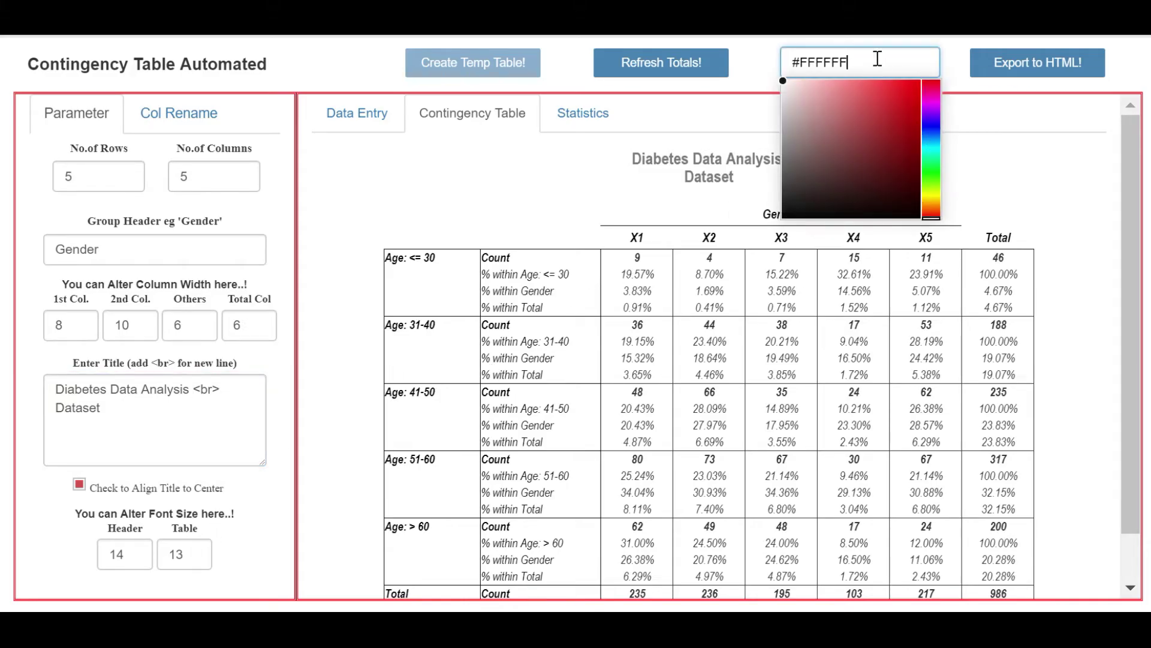
left_click_drag(874, 57, 674, 59)
type("st")
type("lue")
left_click(675, 60)
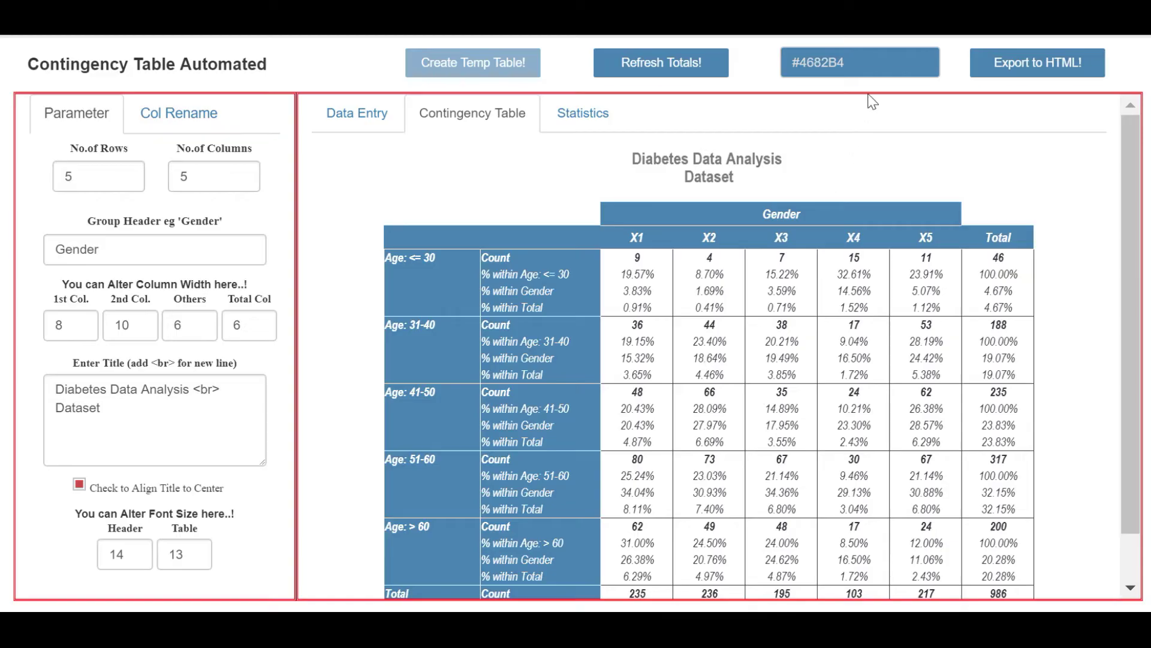
left_click(883, 67)
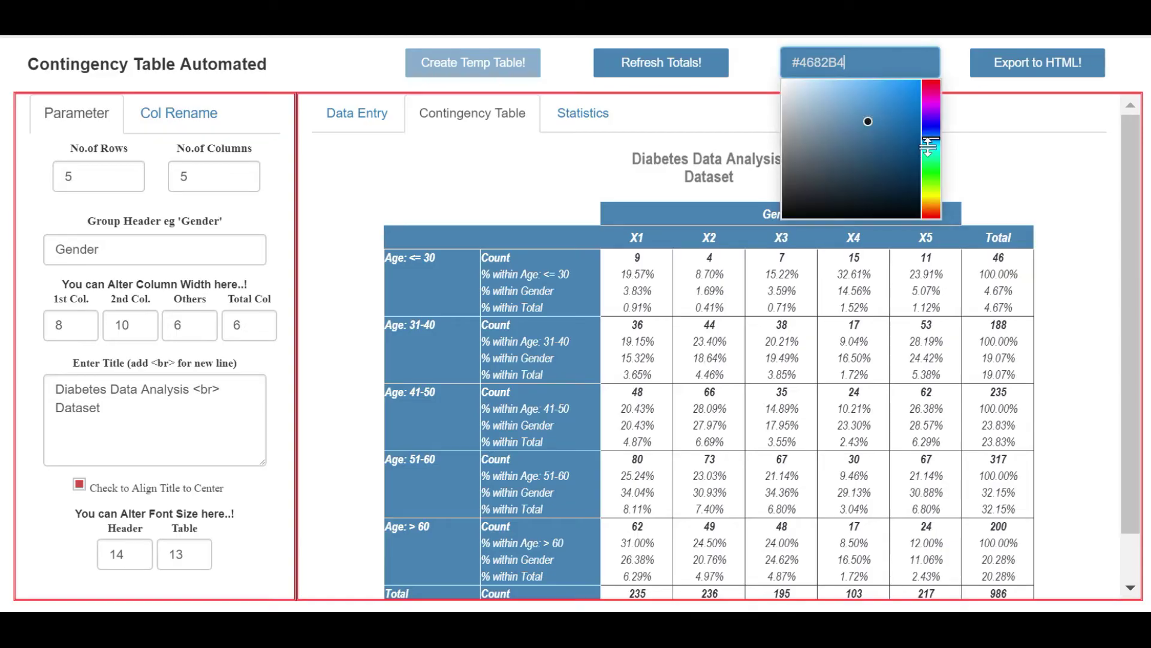
left_click_drag(929, 143, 930, 146)
left_click(876, 96)
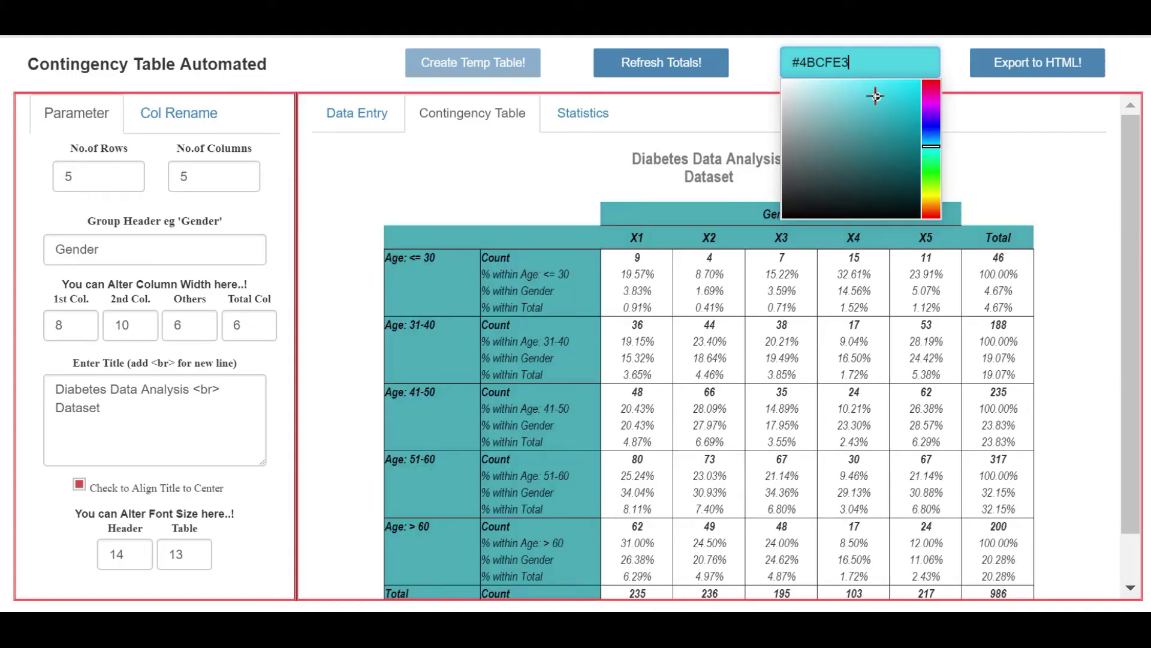
left_click(862, 89)
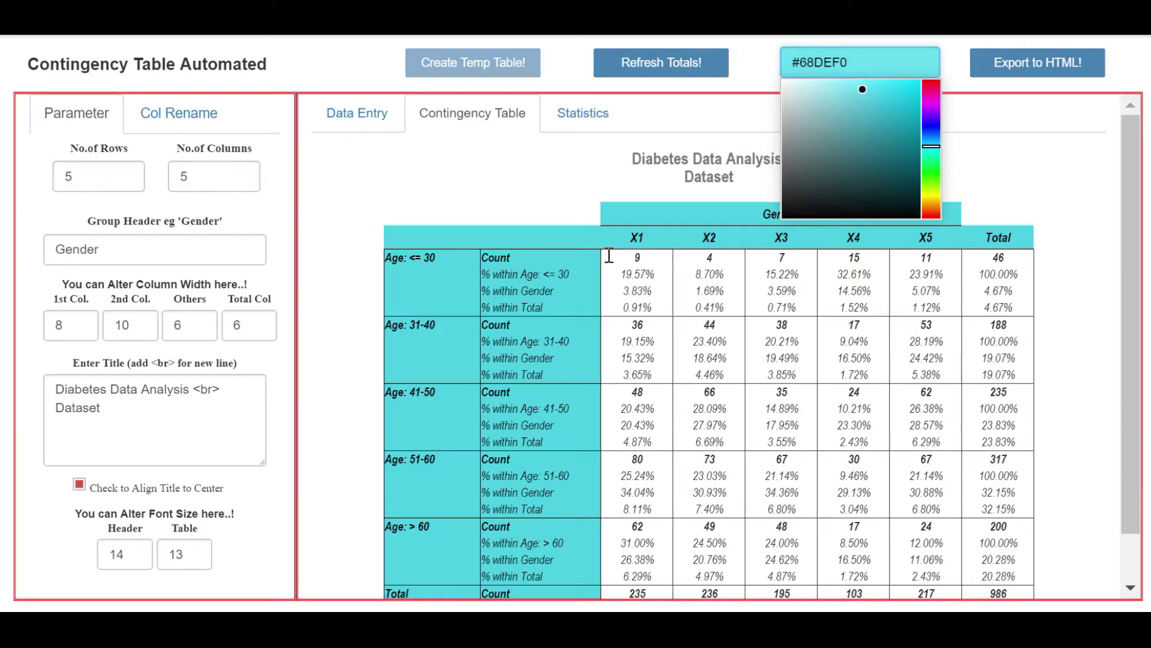
left_click(909, 155)
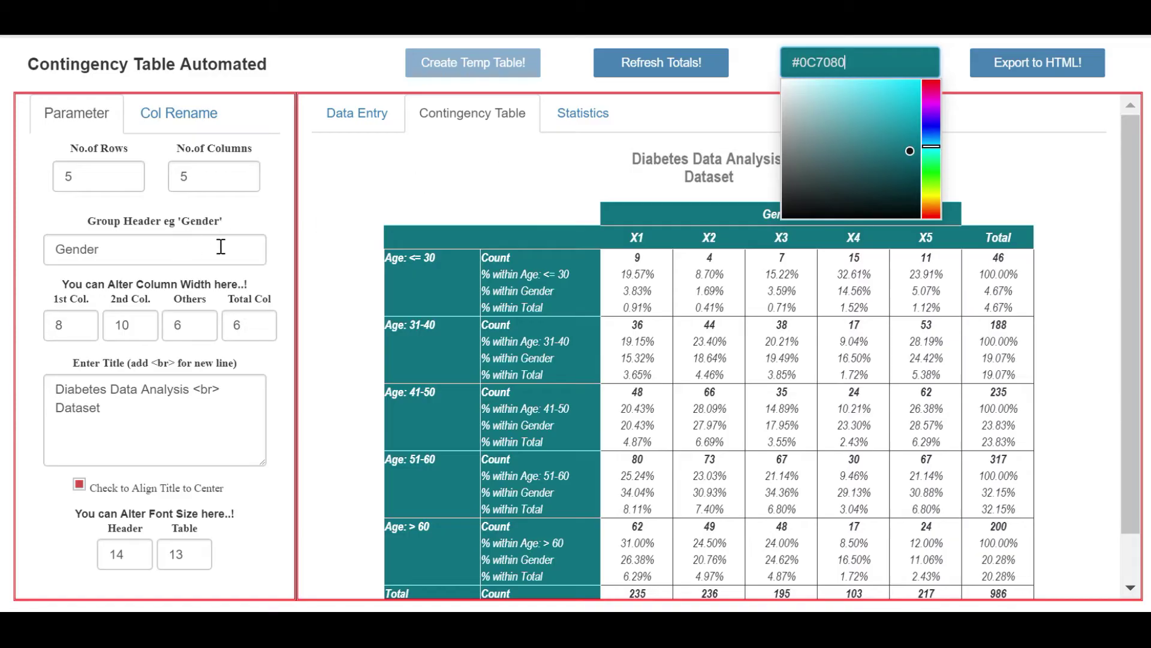
Step: Rename the group header from Gender to Diabetes, with first column width 6 and Total width 9
double_click(82, 391)
key("ctrl+c")
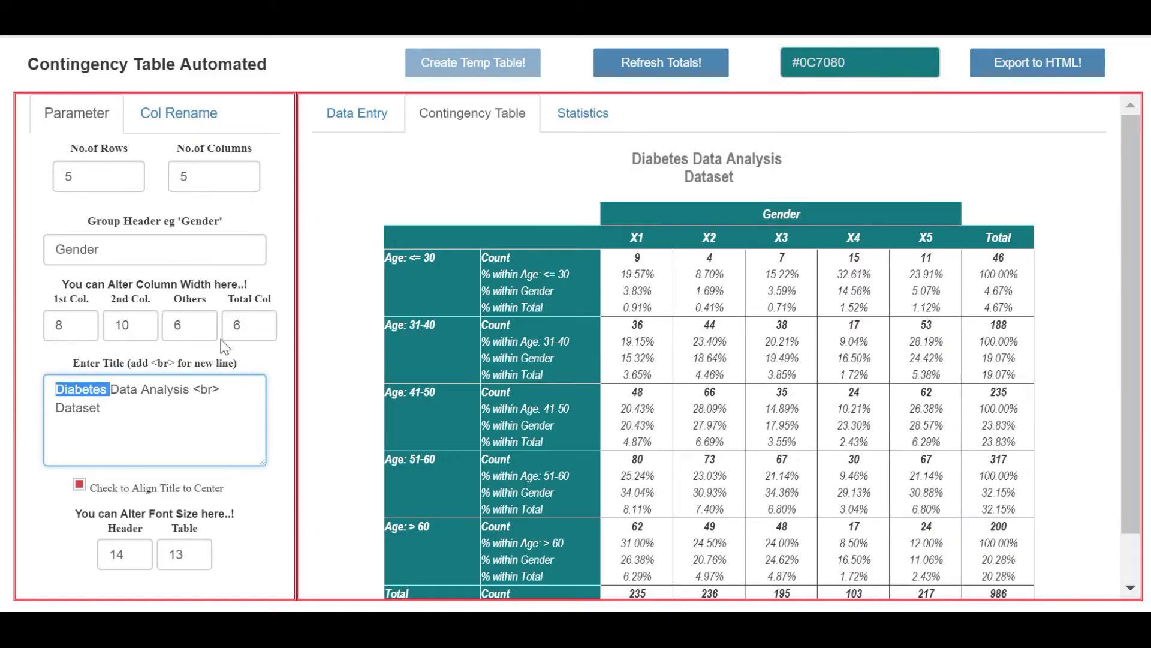
double_click(142, 248)
key("ctrl+v")
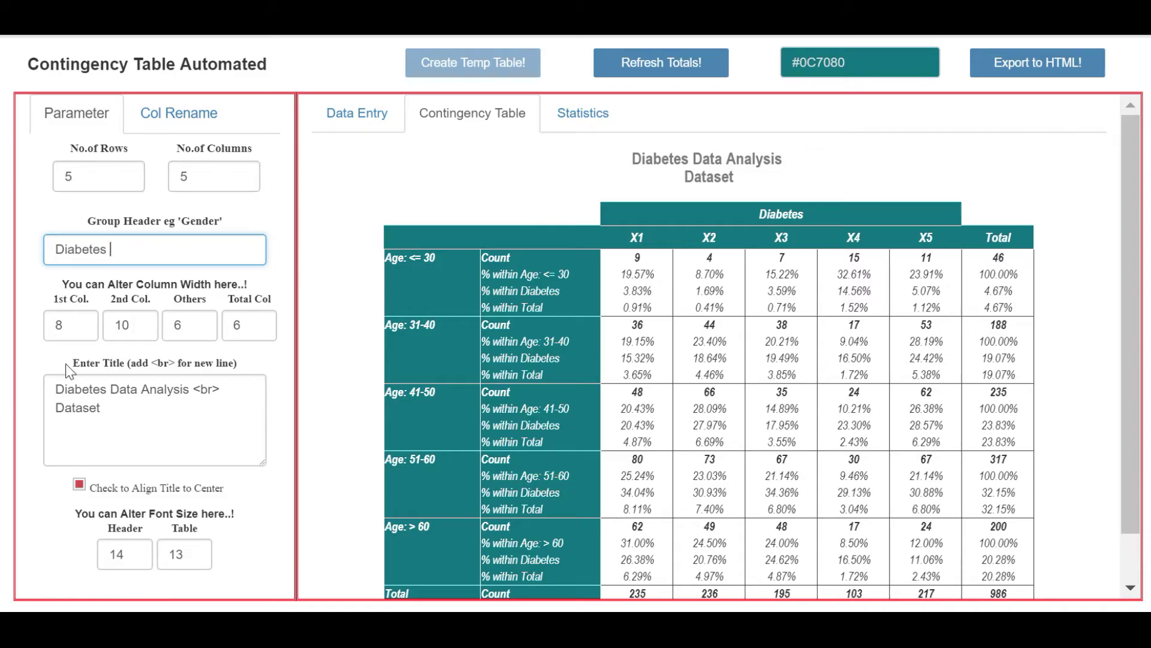
left_click(81, 329)
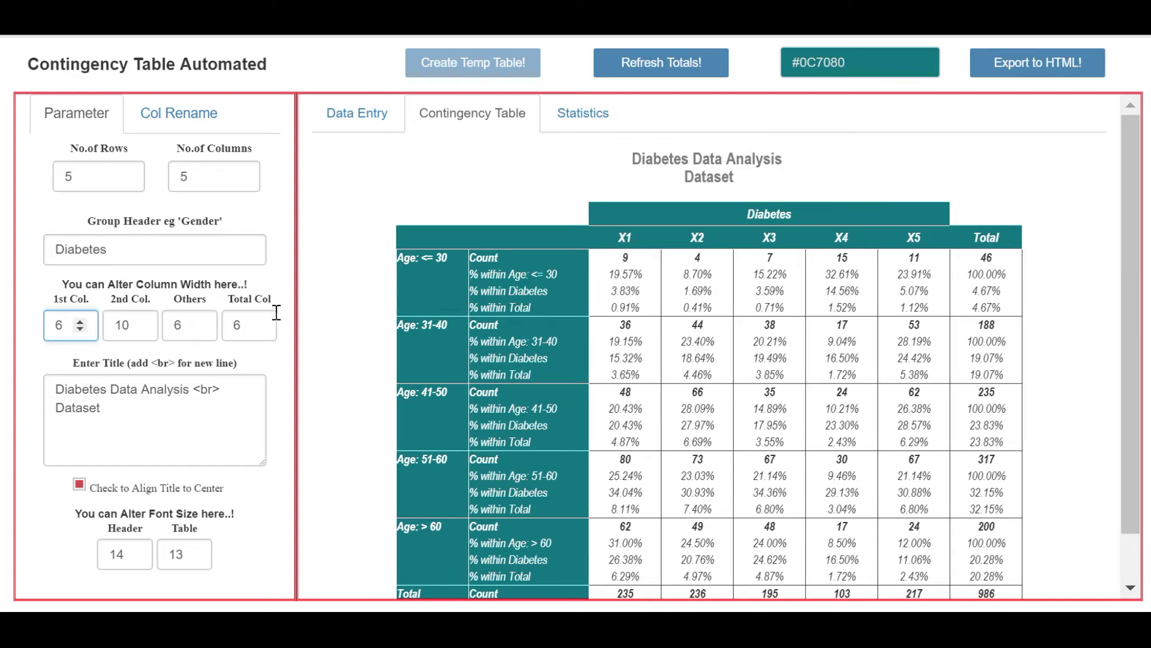
left_click(256, 322)
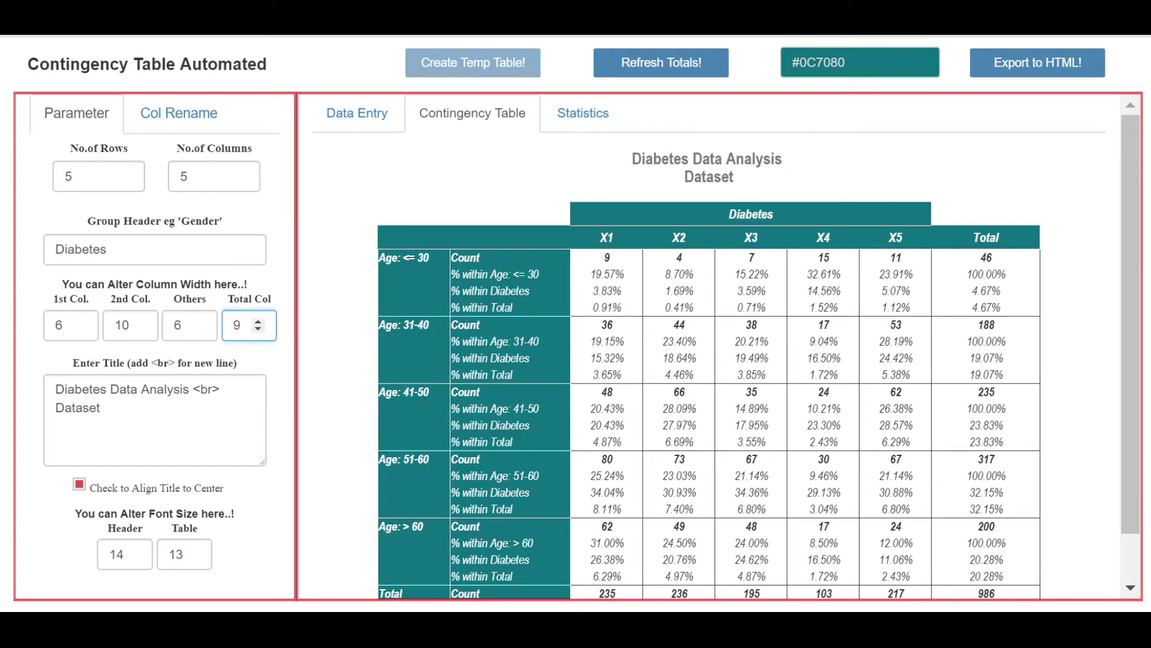
left_click(630, 540)
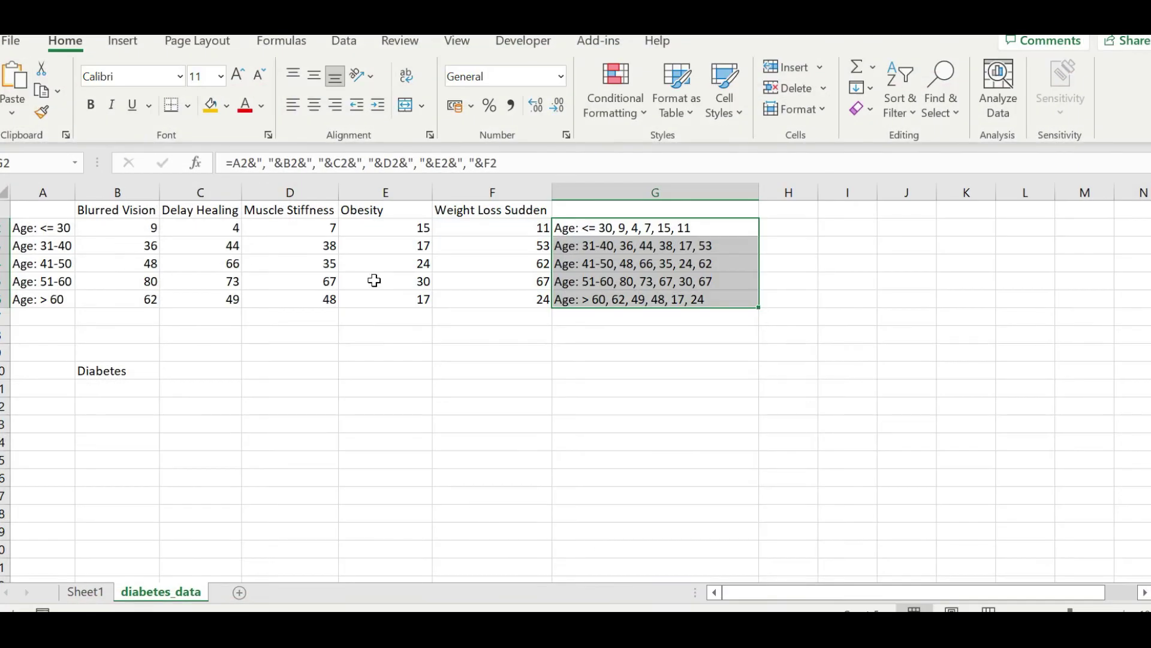
Step: Rename column X1 to Blurred Vision on the Col Rename tab
left_click(144, 214)
key("ctrl+c")
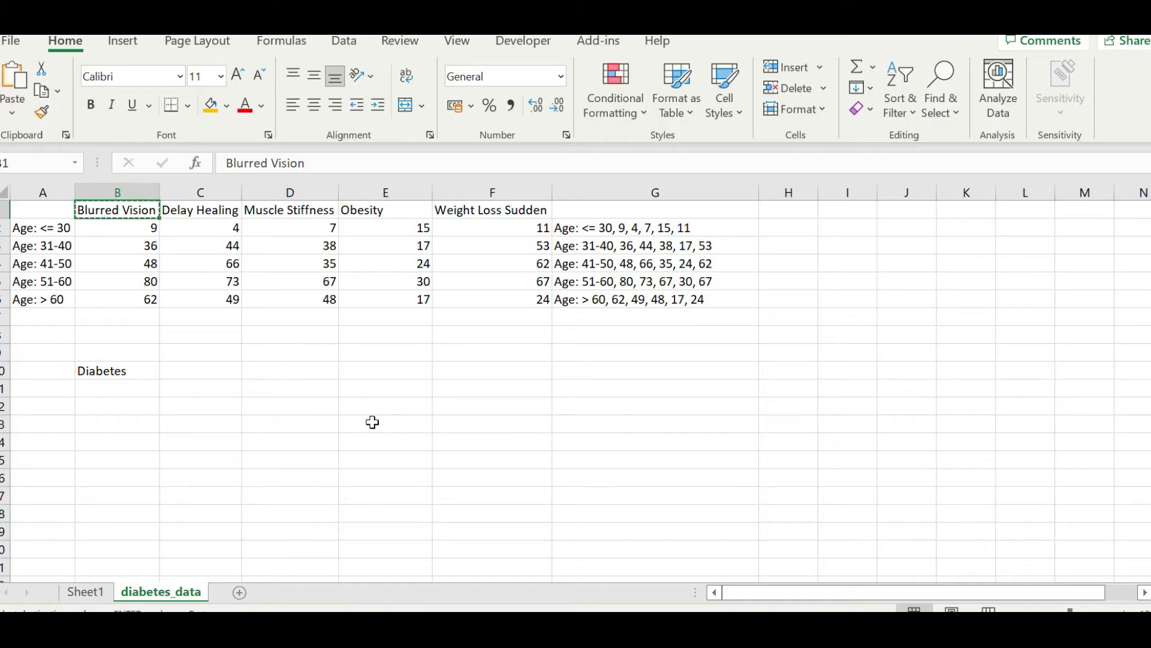
key("alt+Tab")
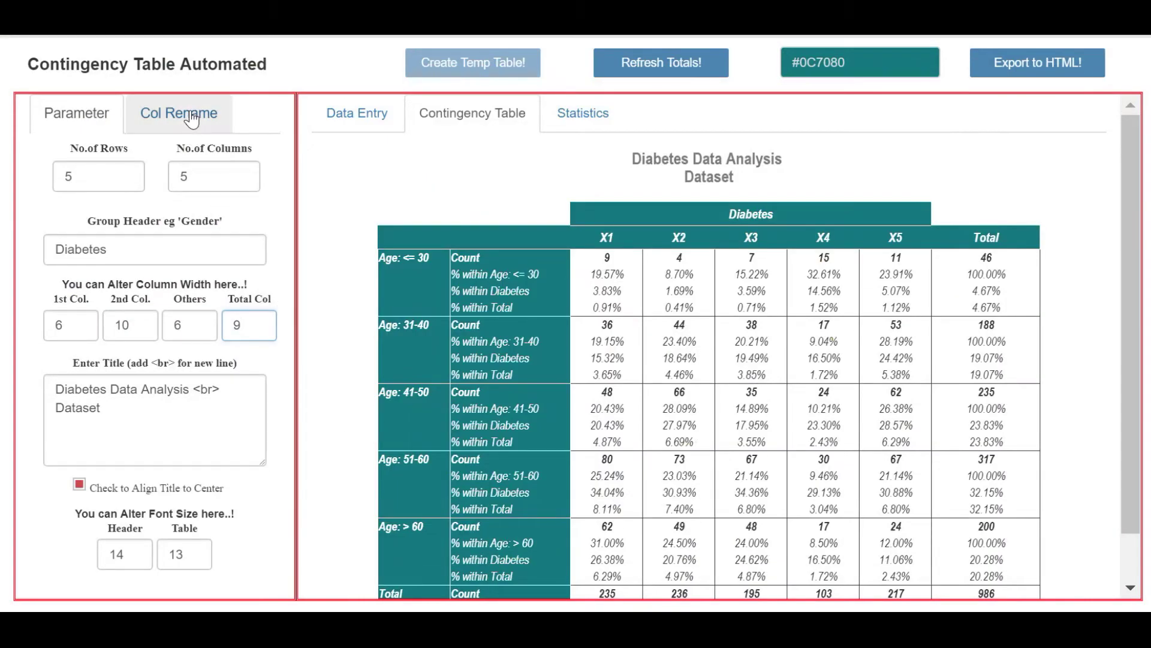
left_click(191, 120)
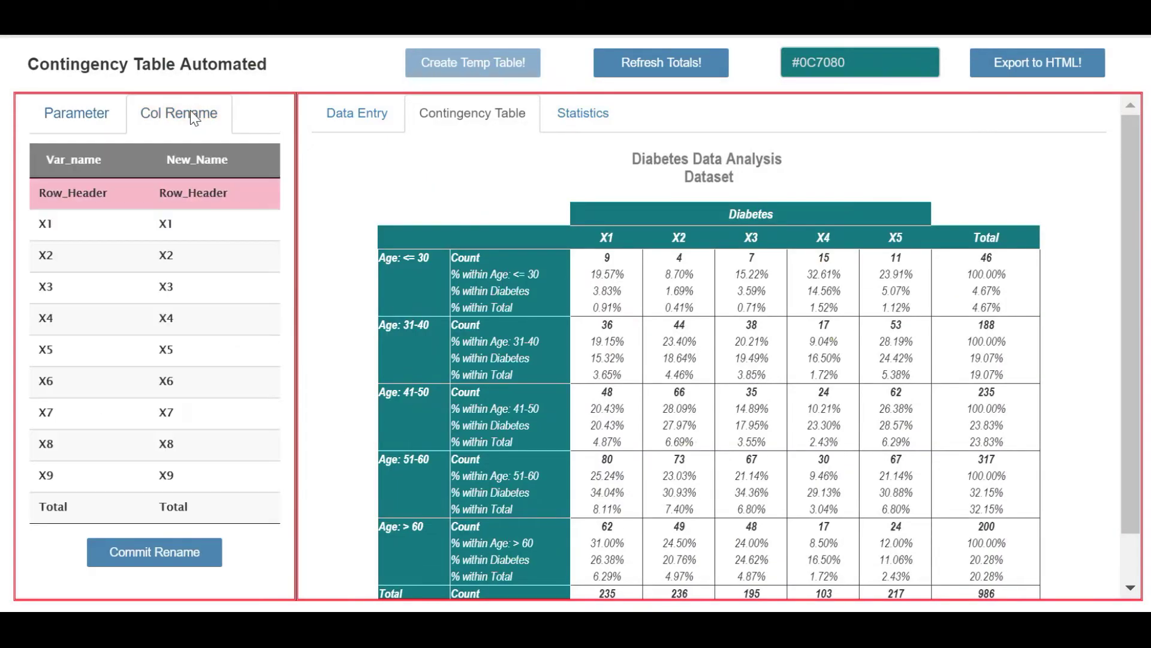
double_click(192, 224)
key("ctrl+a")
key("ctrl+v")
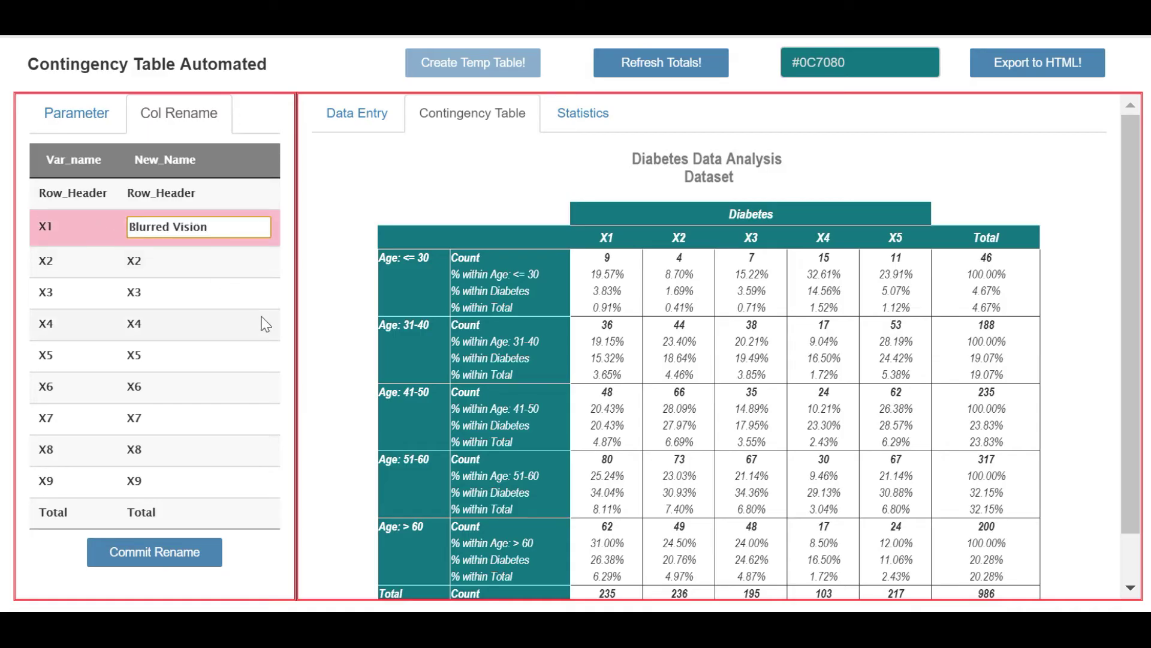
Step: Rename column X2 to Delay Healing
key("alt+Tab")
left_click(171, 209)
key("ctrl+c")
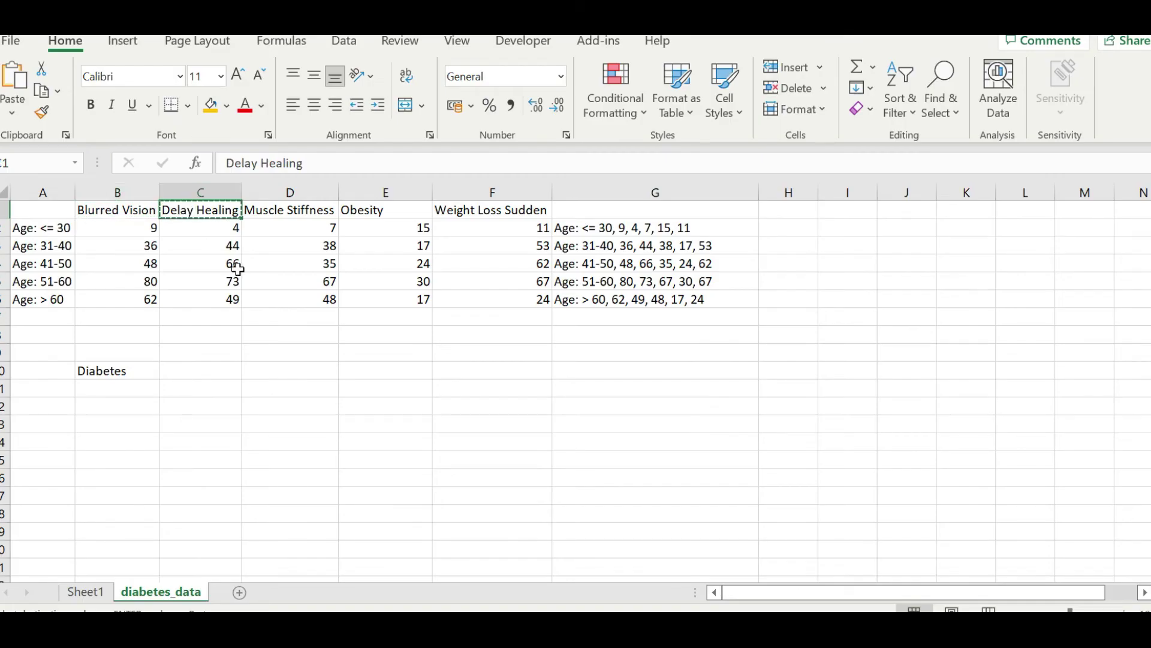
key("alt+Tab")
double_click(209, 255)
key("ctrl+a")
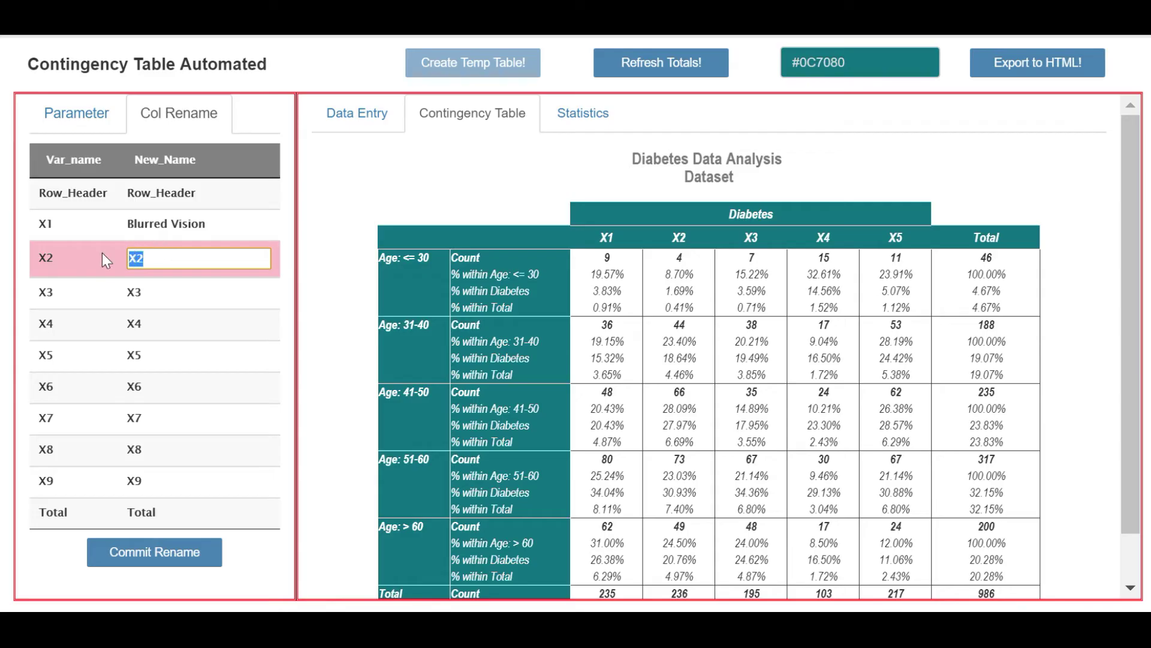
key("ctrl+v")
Step: Rename columns X3 and X4 to Muscle Stiffness and Obesity
key("alt+Tab")
left_click(301, 212)
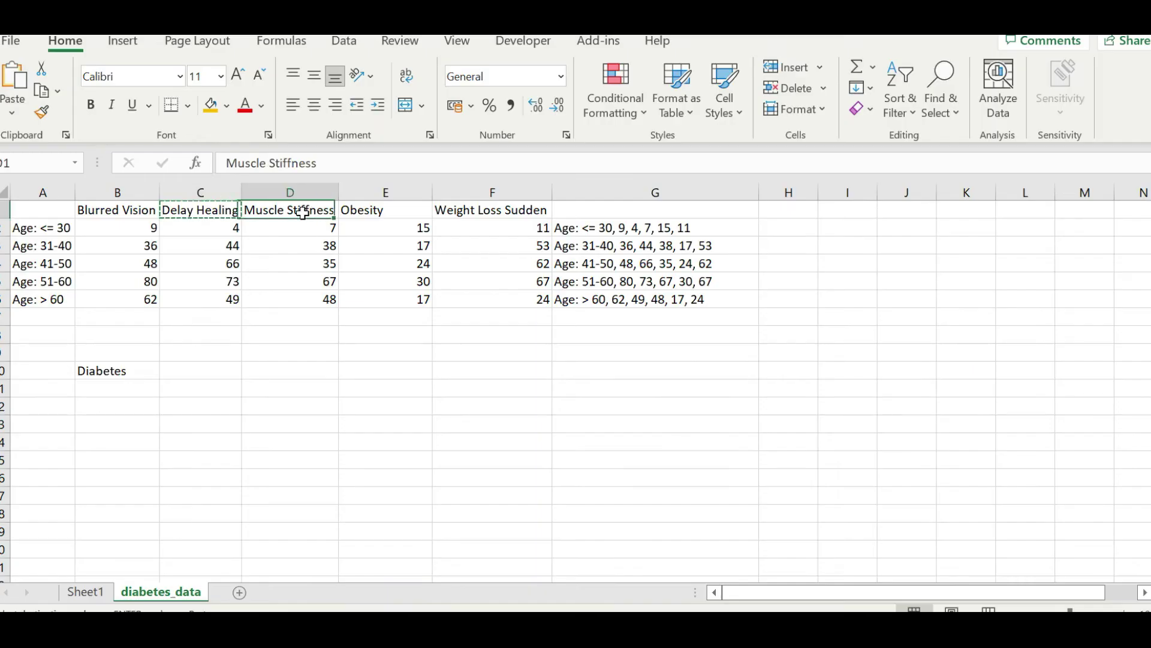
key("ctrl+c")
key("alt+Tab")
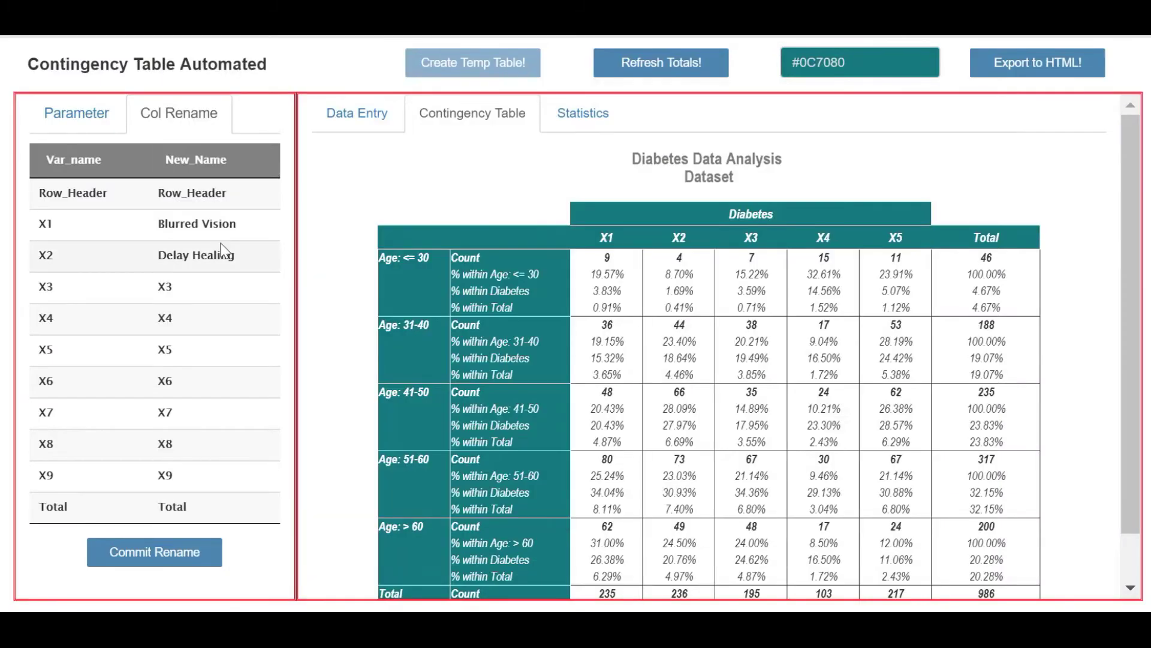
double_click(224, 286)
key("ctrl+v")
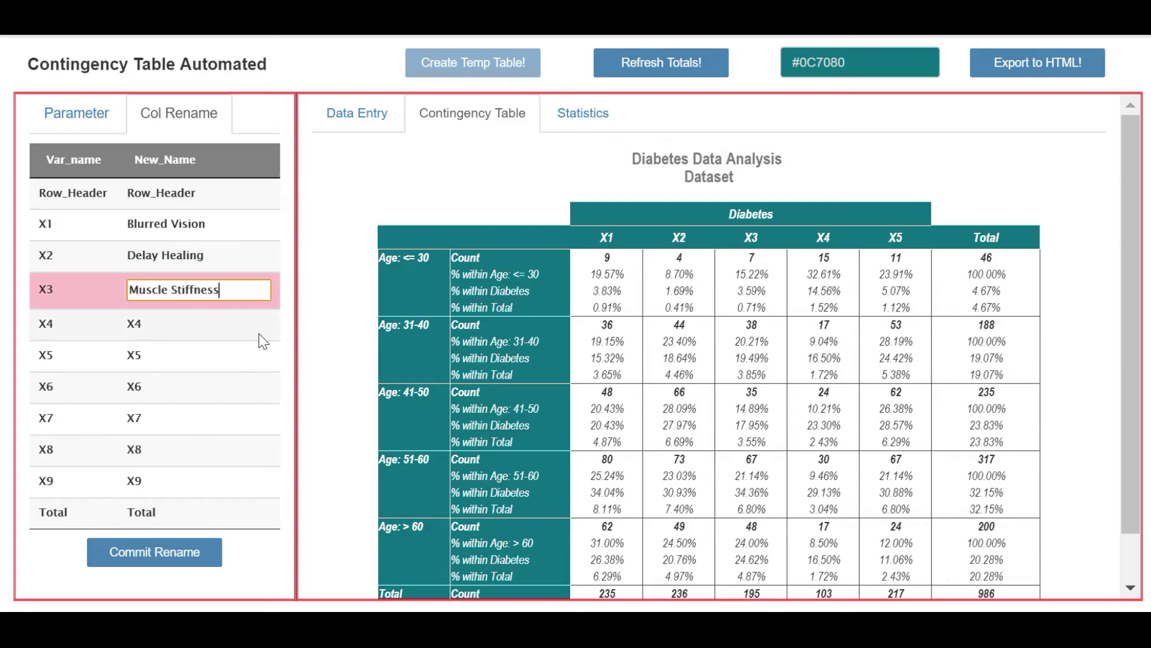
key("alt+Tab")
left_click(399, 206)
key("ctrl+c")
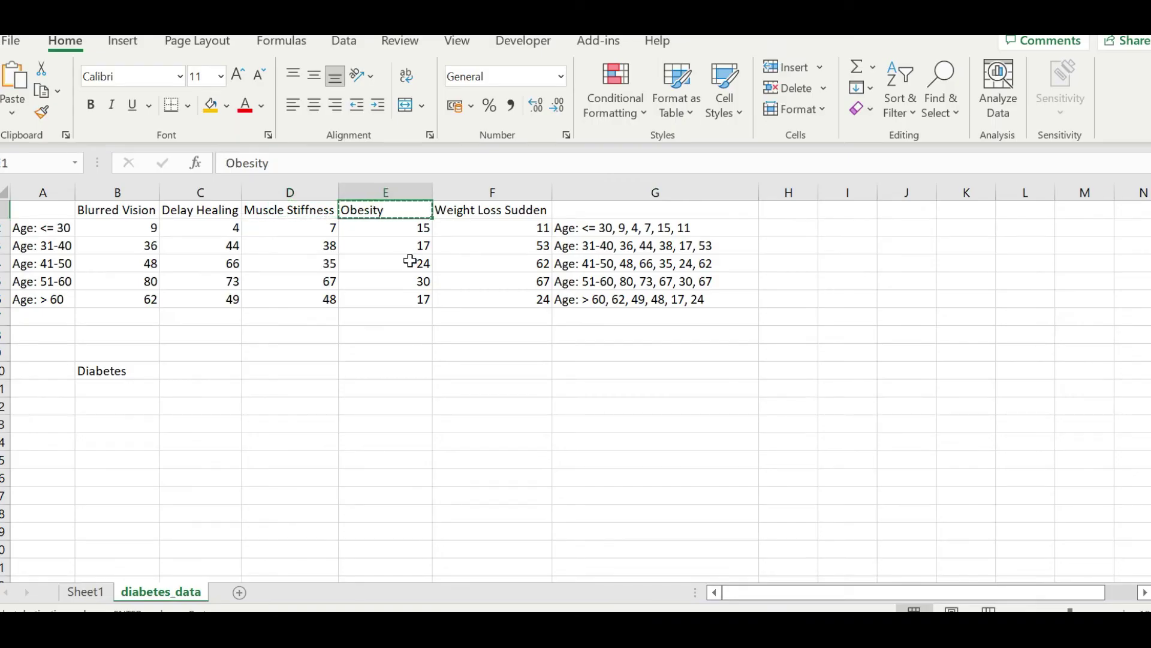
key("alt+Tab")
double_click(219, 320)
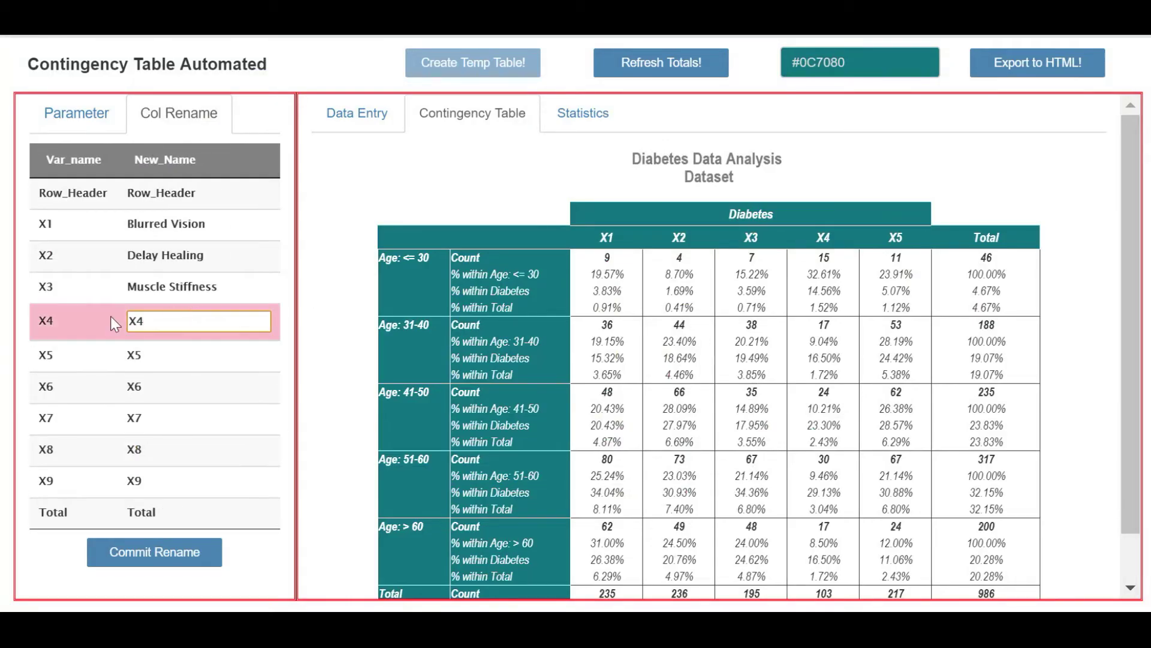
Step: Rename column X5 to Weight Loss Sudden and commit all the new column names
key("alt+Tab")
left_click(471, 210)
key("ctrl+c")
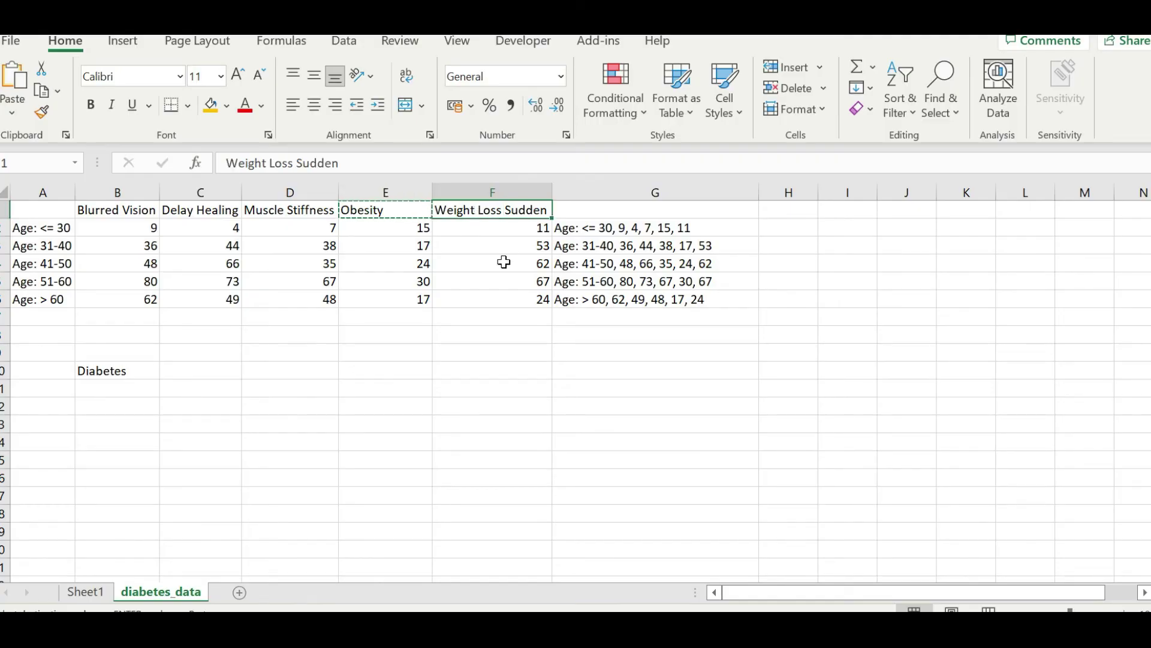
key("alt+Tab")
double_click(198, 352)
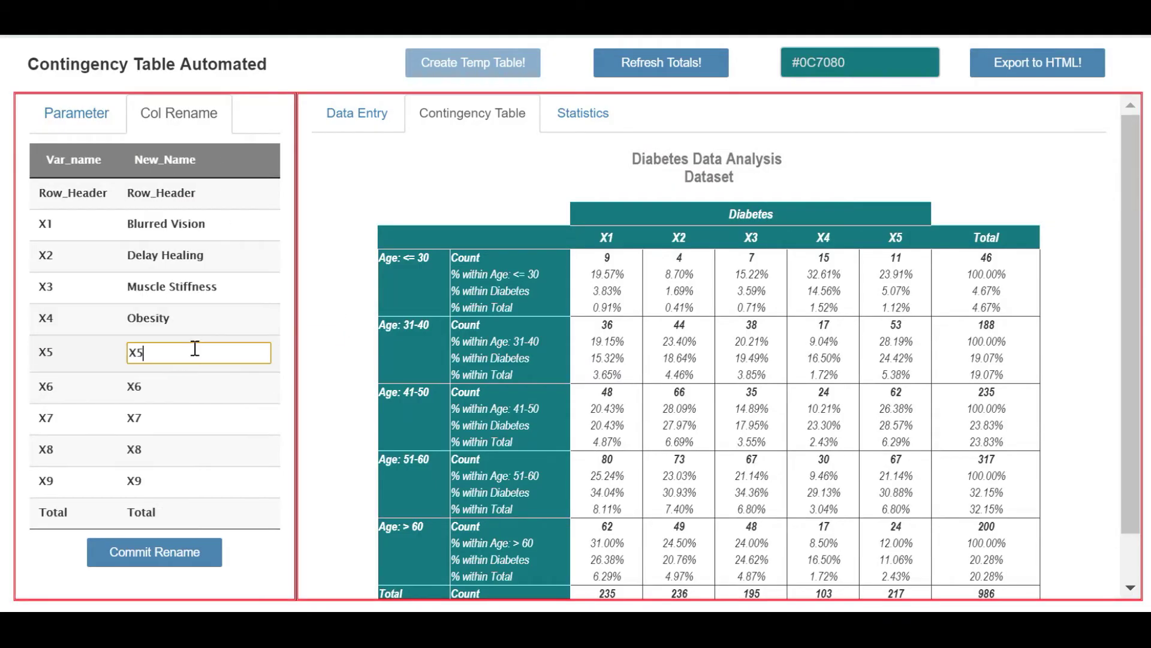
key("ctrl+v")
left_click(175, 552)
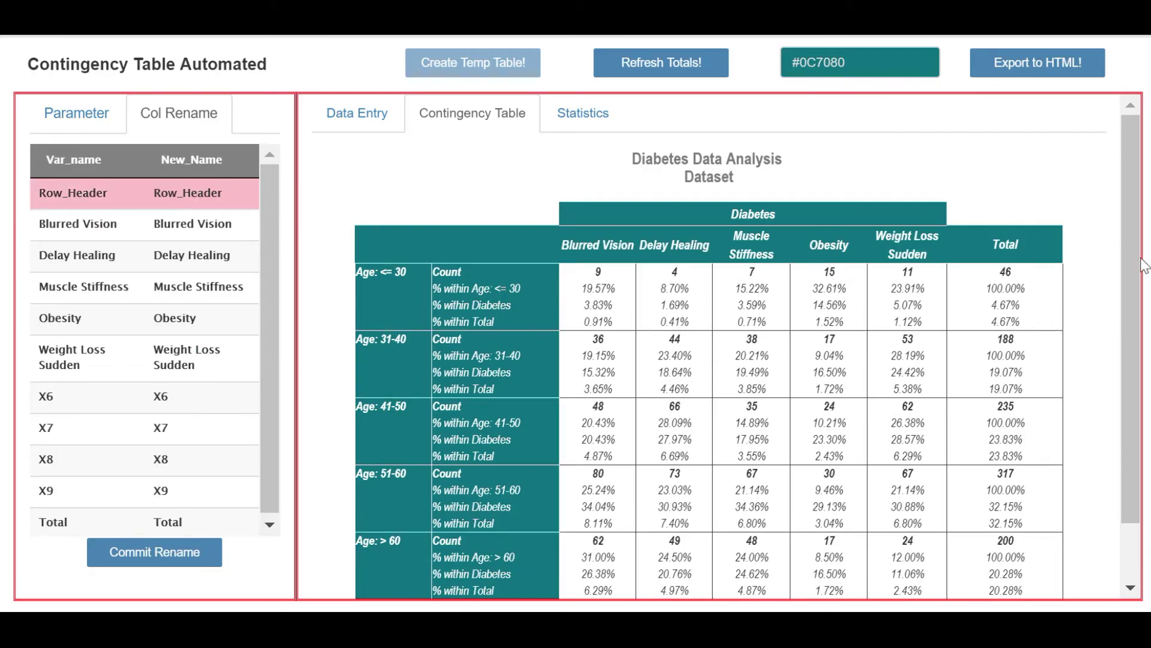
mouse_move(1133, 266)
left_mouse_down()
mouse_move(1139, 384)
mouse_move(1136, 270)
left_mouse_up()
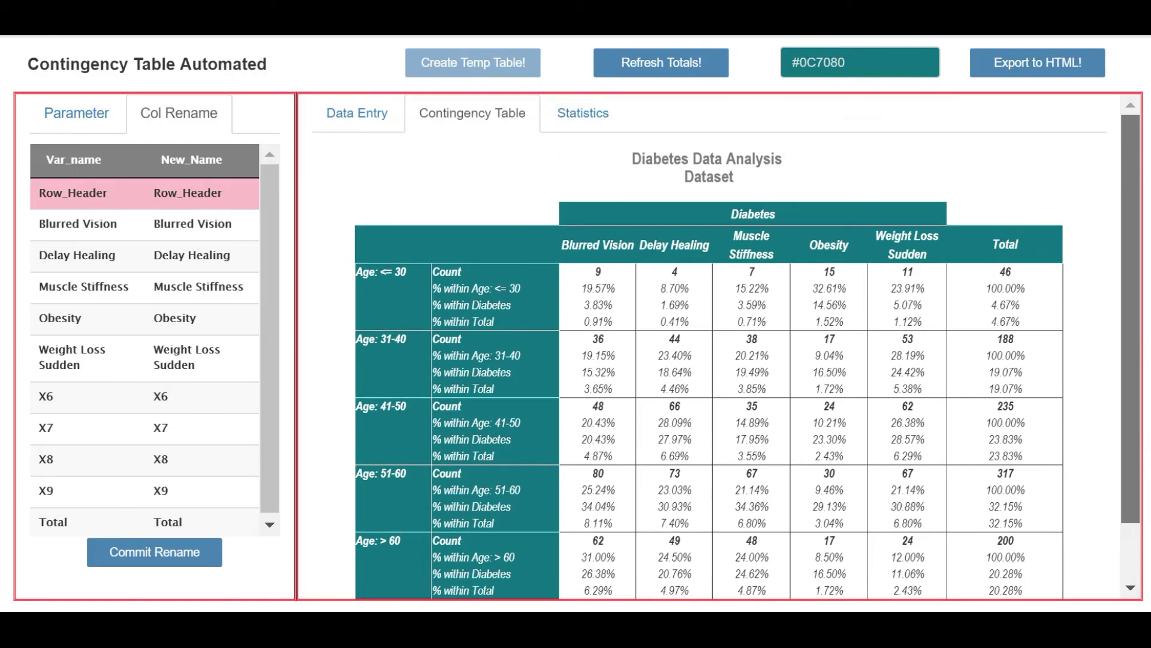
Step: Set the table header colour to white
left_click(875, 65)
left_click_drag(870, 66, 743, 68)
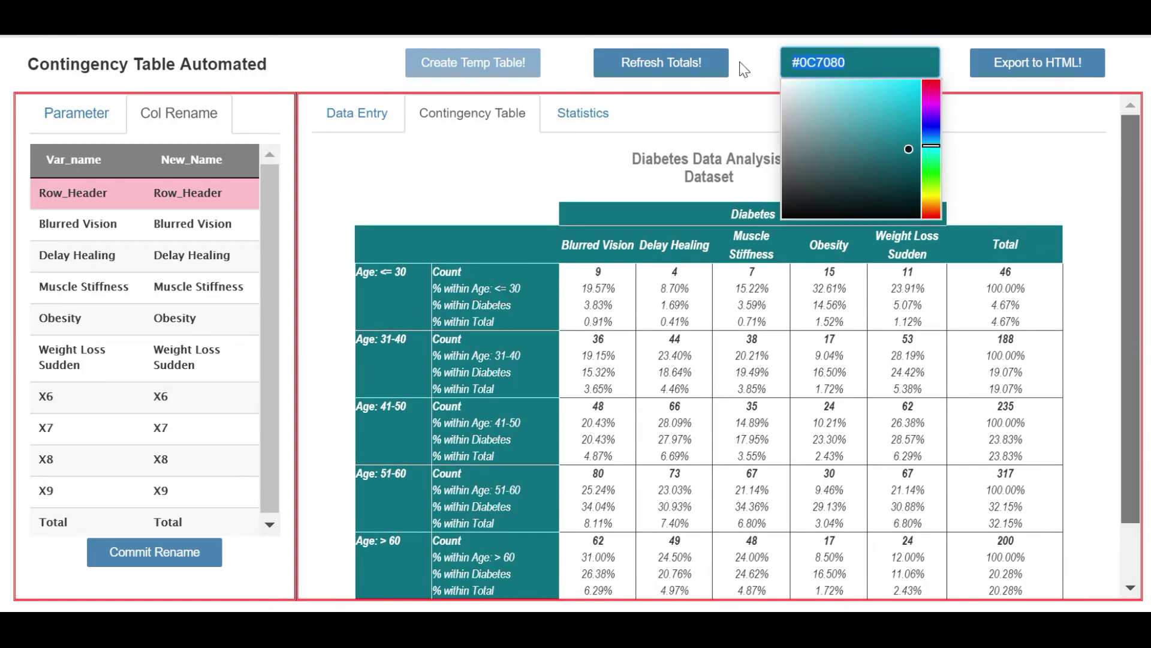
type("#ffffff")
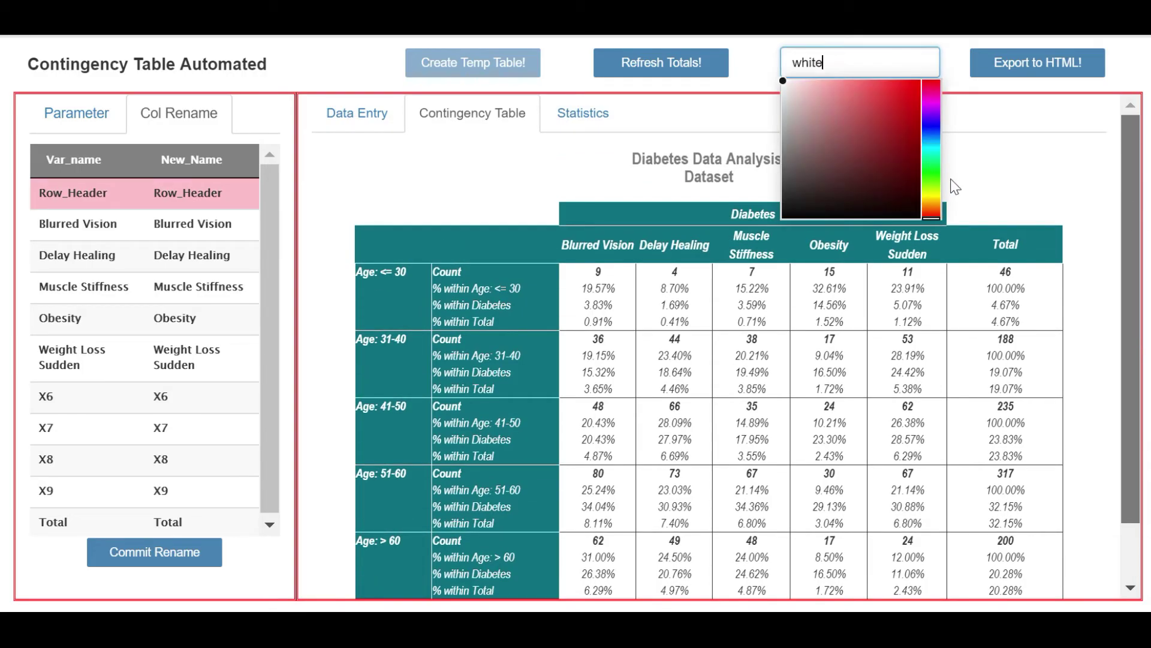
key("Return")
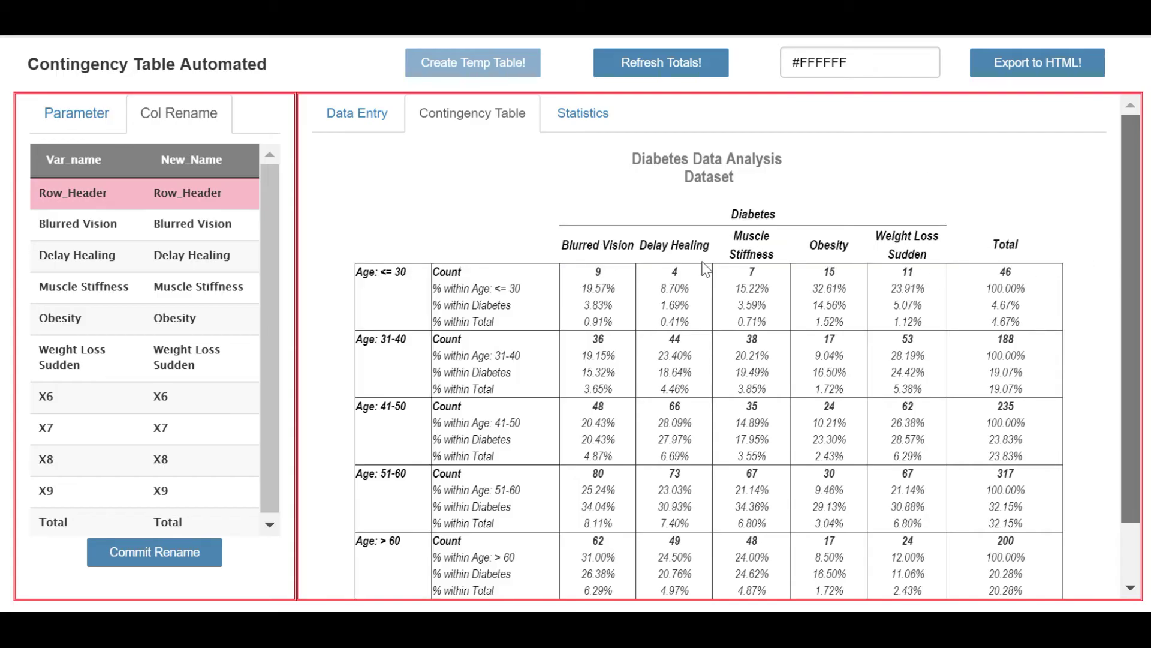
Step: Increase the table body and header font sizes by one step, to 15
left_click(75, 115)
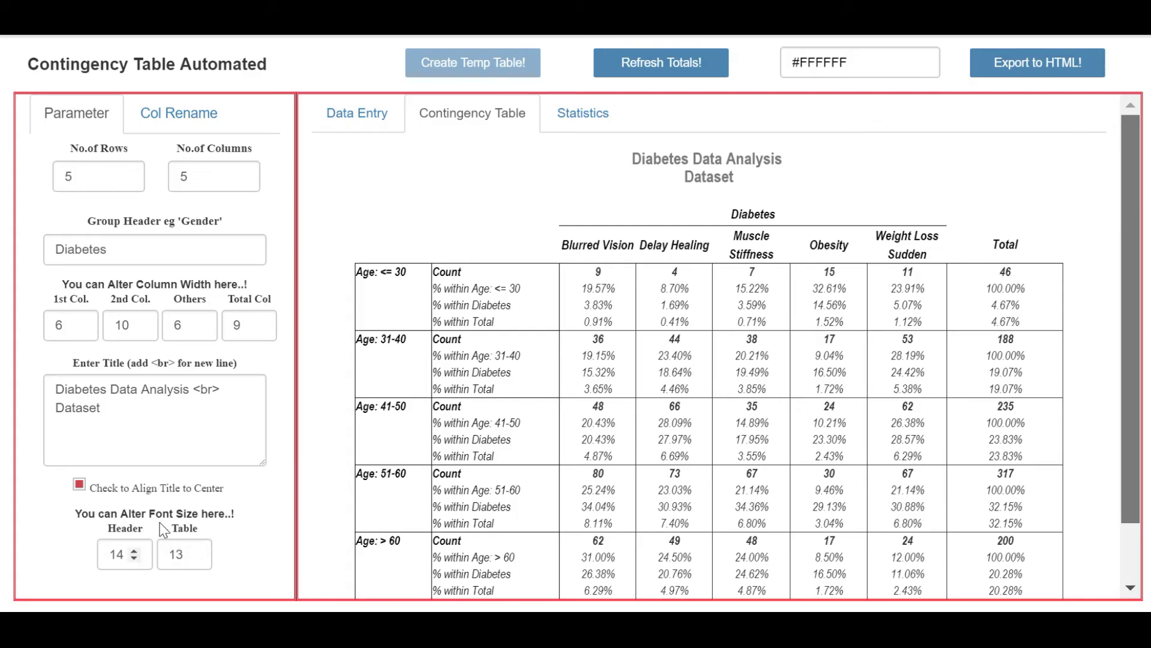
mouse_move(185, 554)
left_click(193, 551)
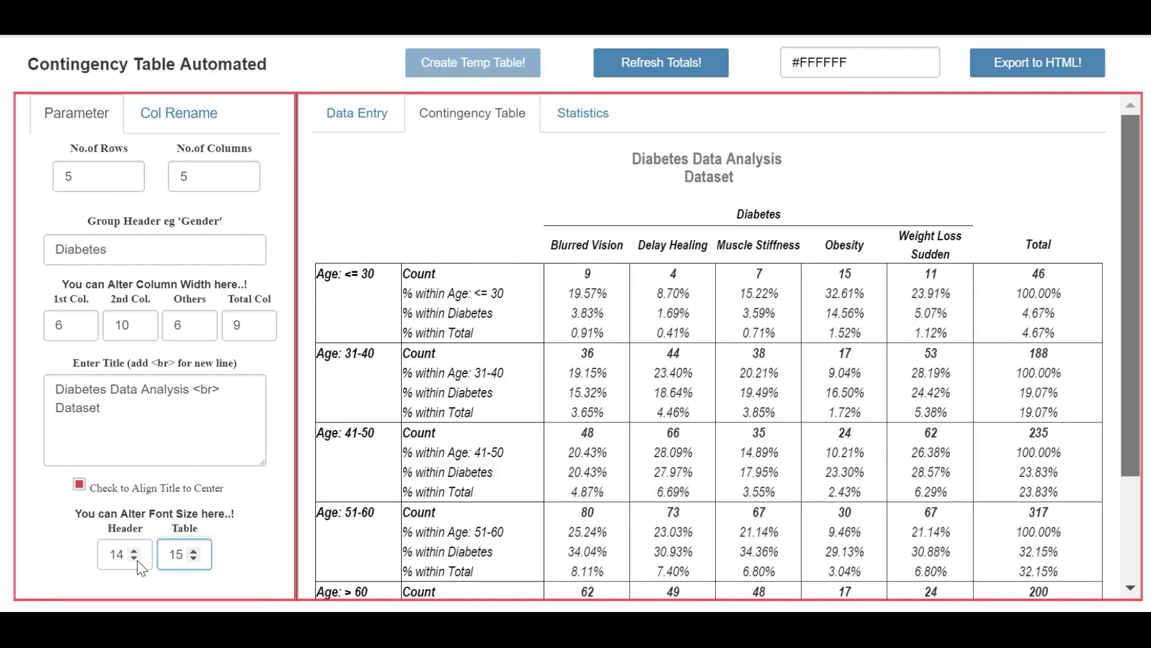
left_click(134, 552)
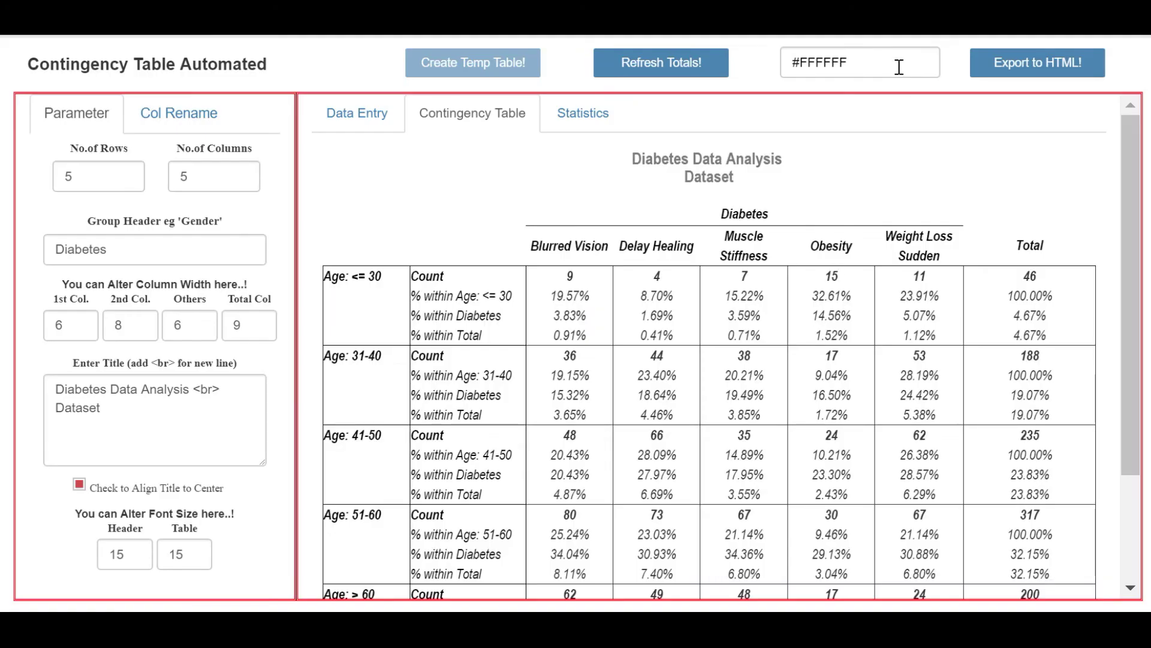
left_click(894, 64)
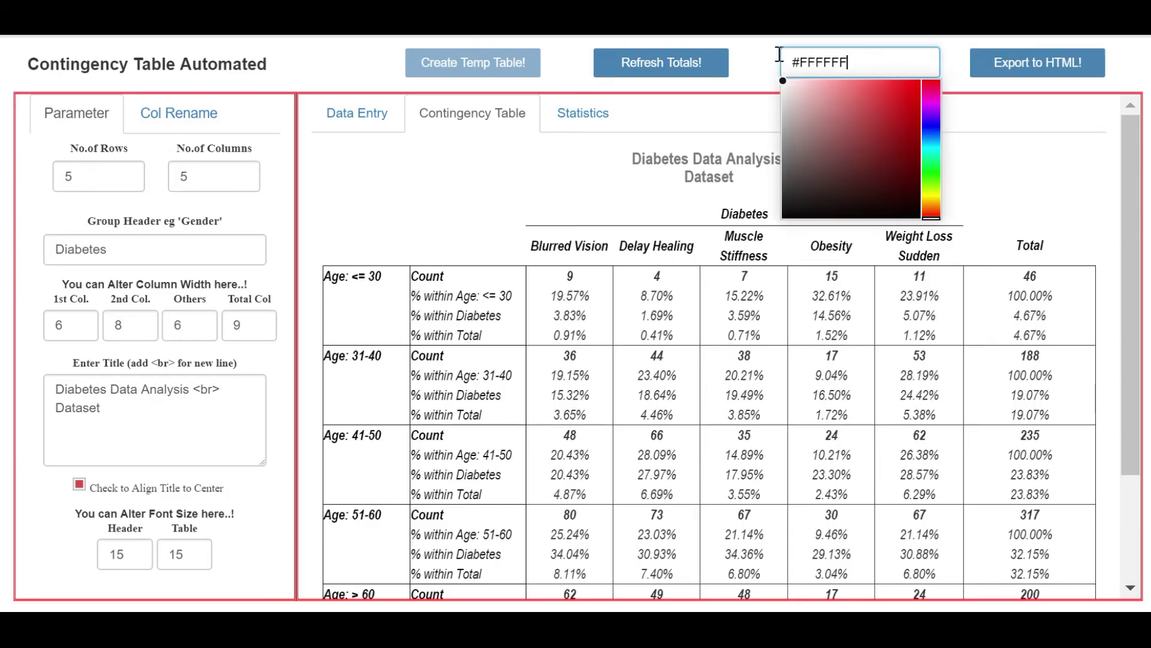
Step: Give the header light cyan #59DDF7 and export the table to HTML
left_click(933, 144)
left_click(891, 98)
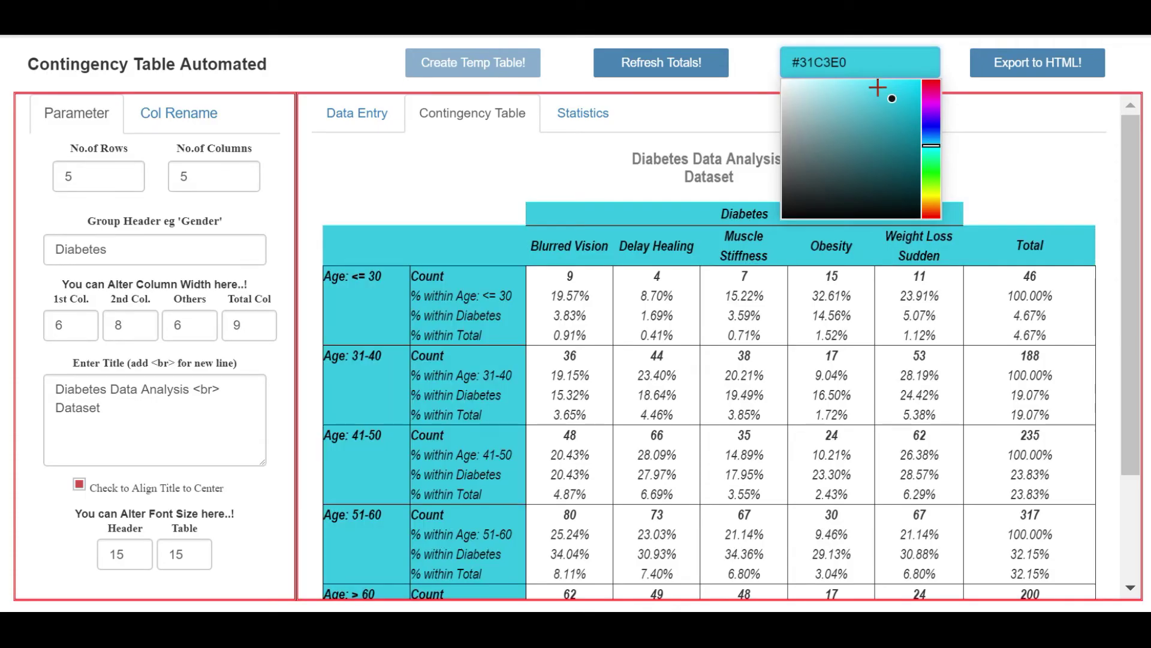
left_click(869, 86)
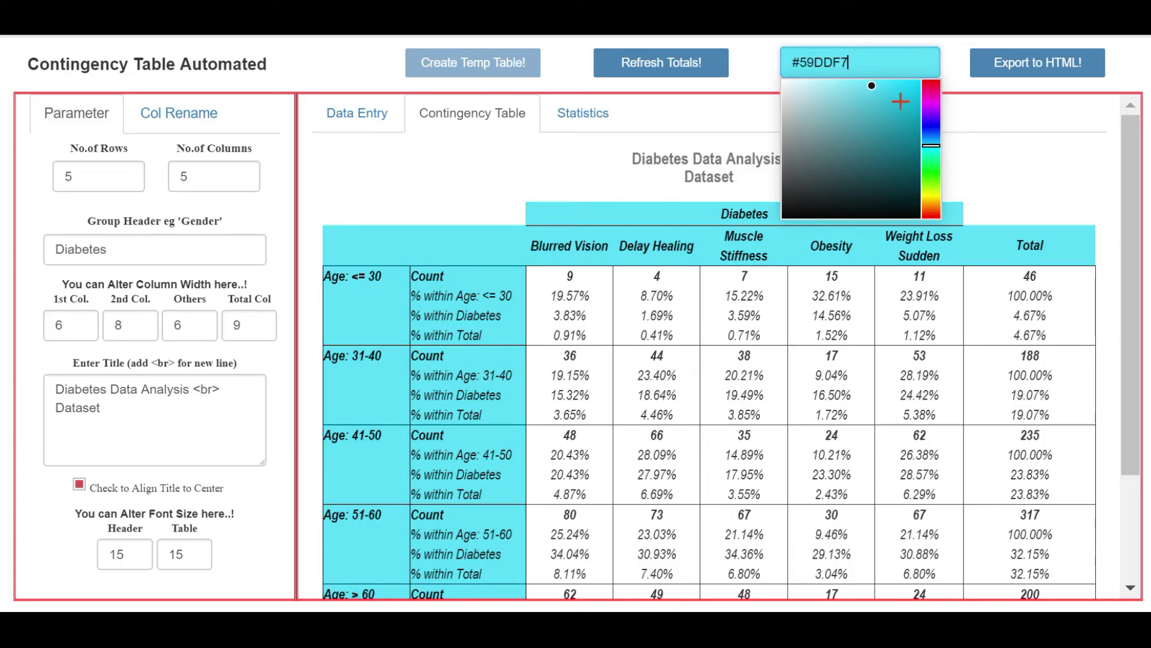
left_click(1052, 68)
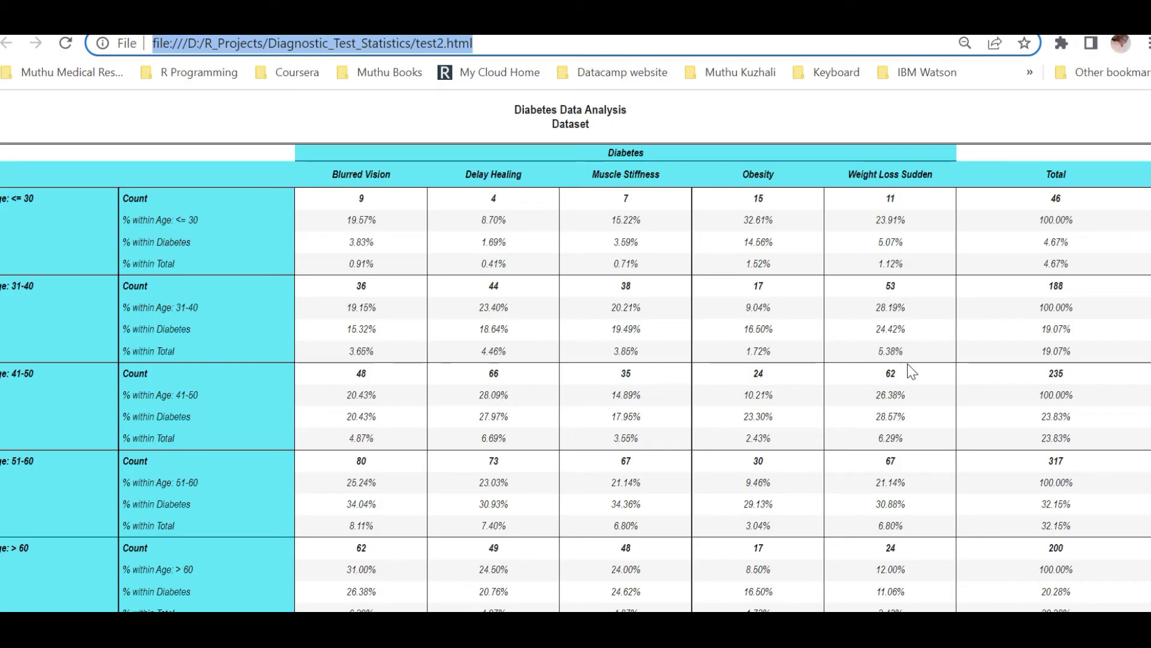
Step: Open Chrome's print preview with more settings and switch the layout to landscape
key("ctrl+p")
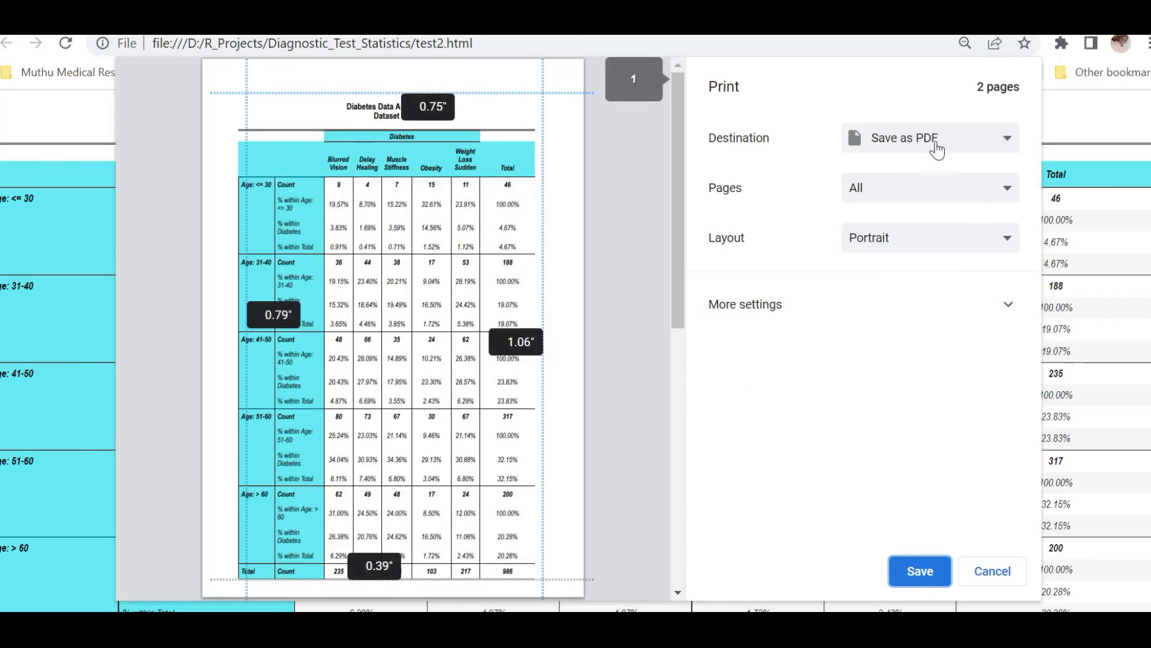
left_click(761, 322)
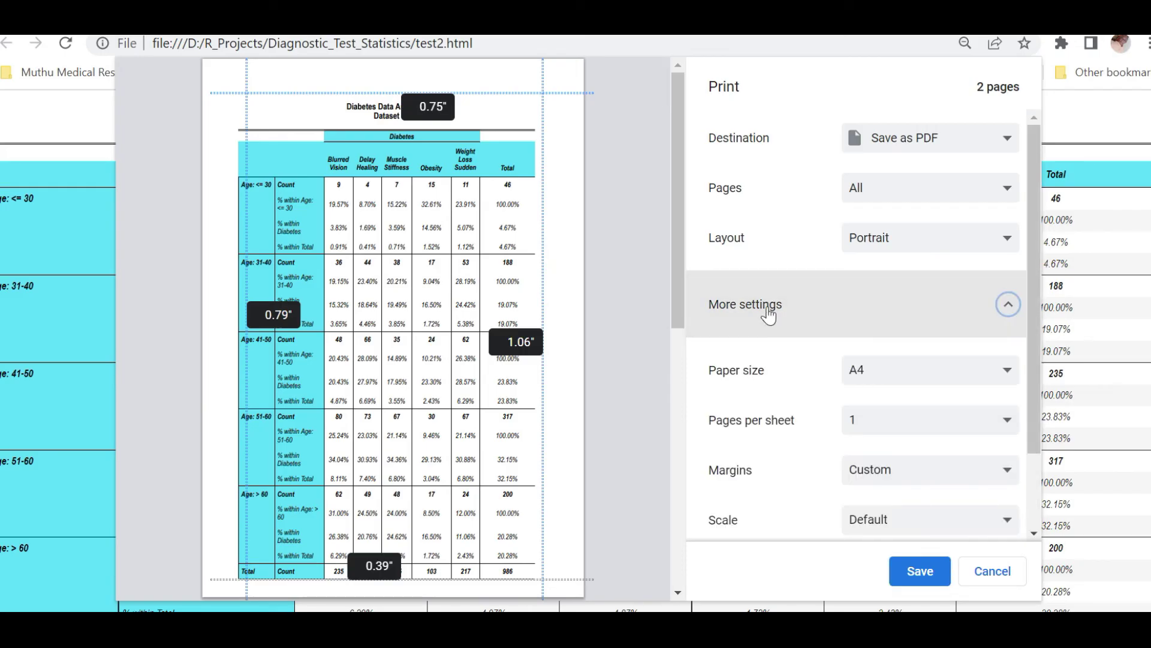
left_click(905, 242)
left_click(890, 275)
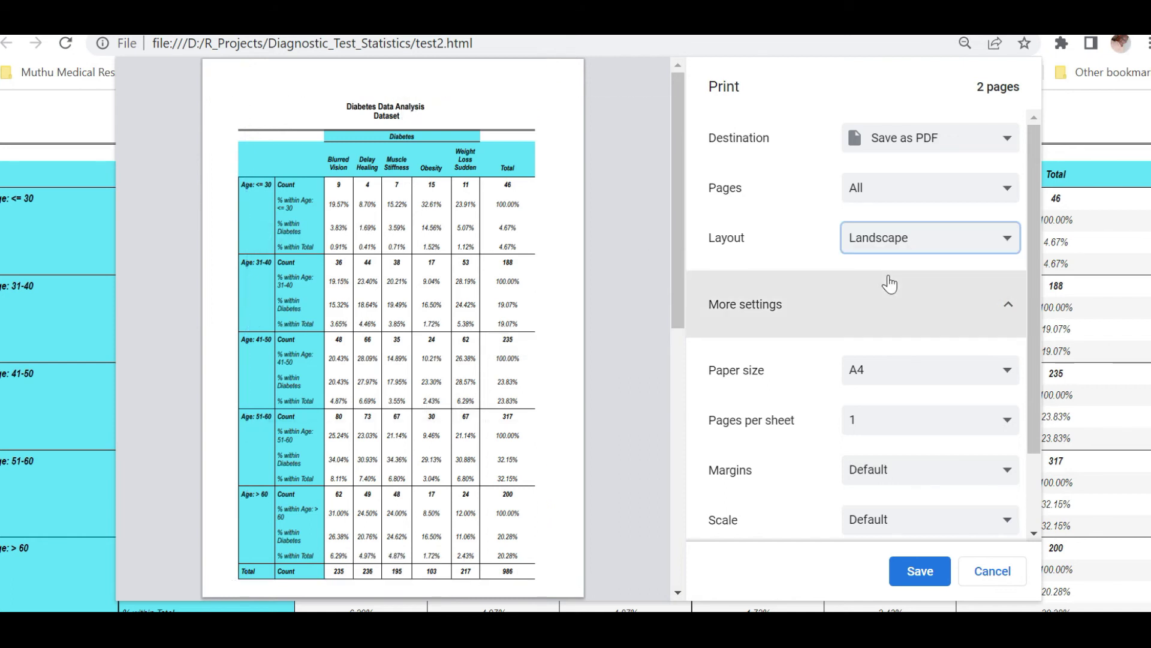
left_click_drag(1036, 251, 1013, 406)
Step: Choose custom margins and lower the custom print scale so the table fits
left_click(910, 373)
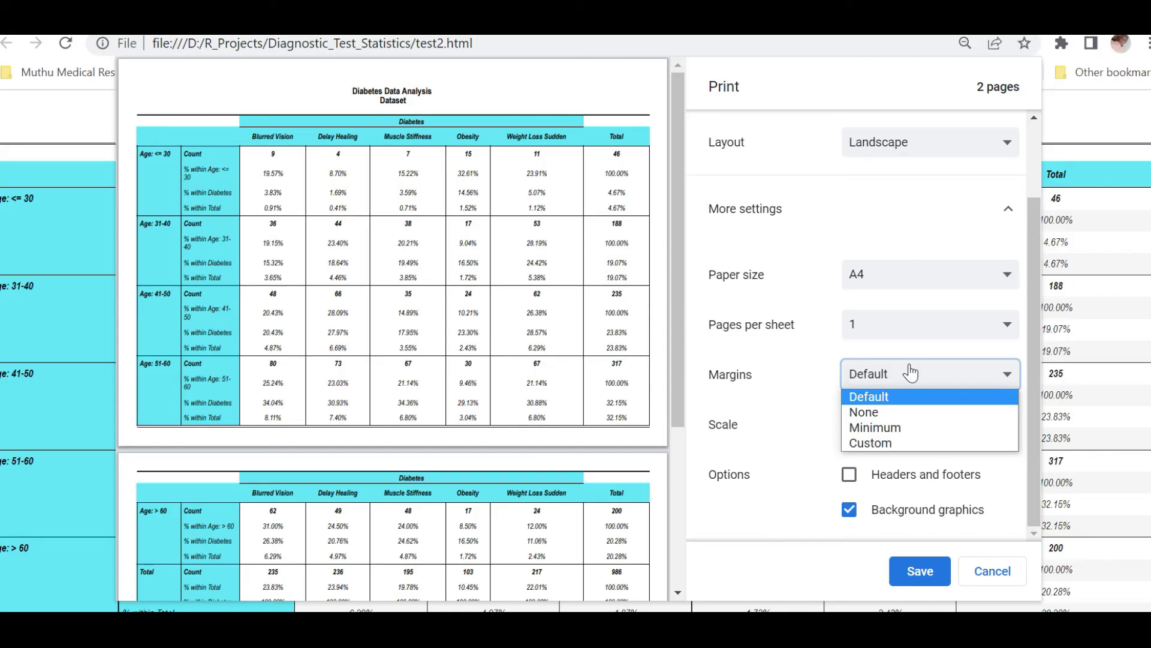
left_click(895, 442)
left_click(900, 423)
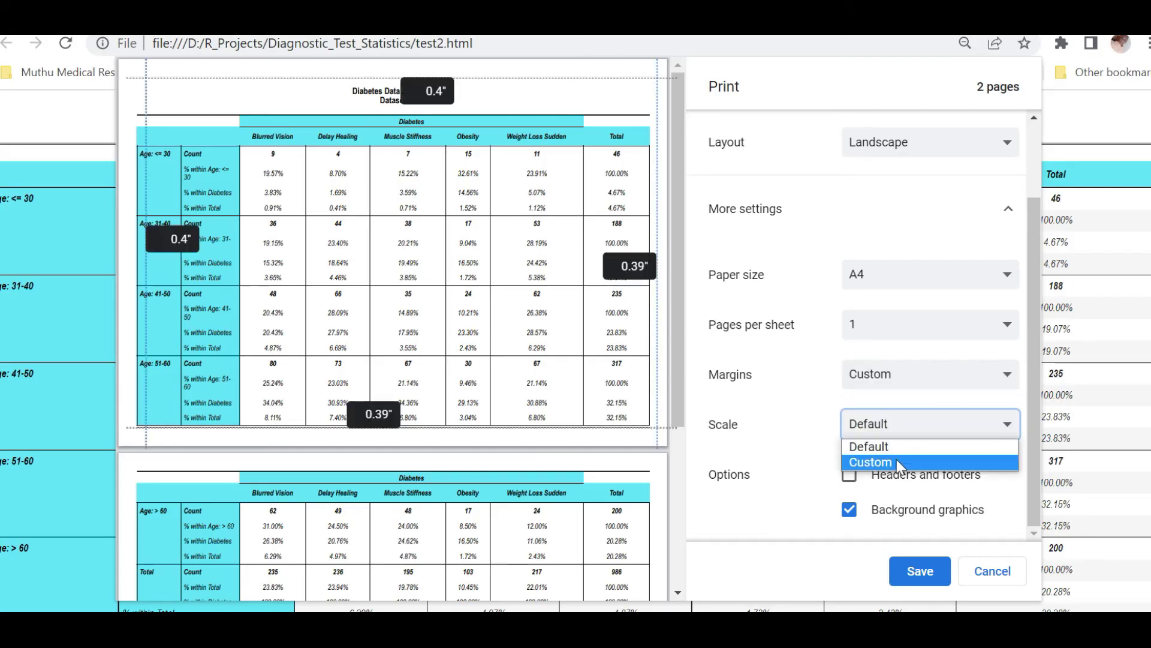
left_click(897, 464)
type("87")
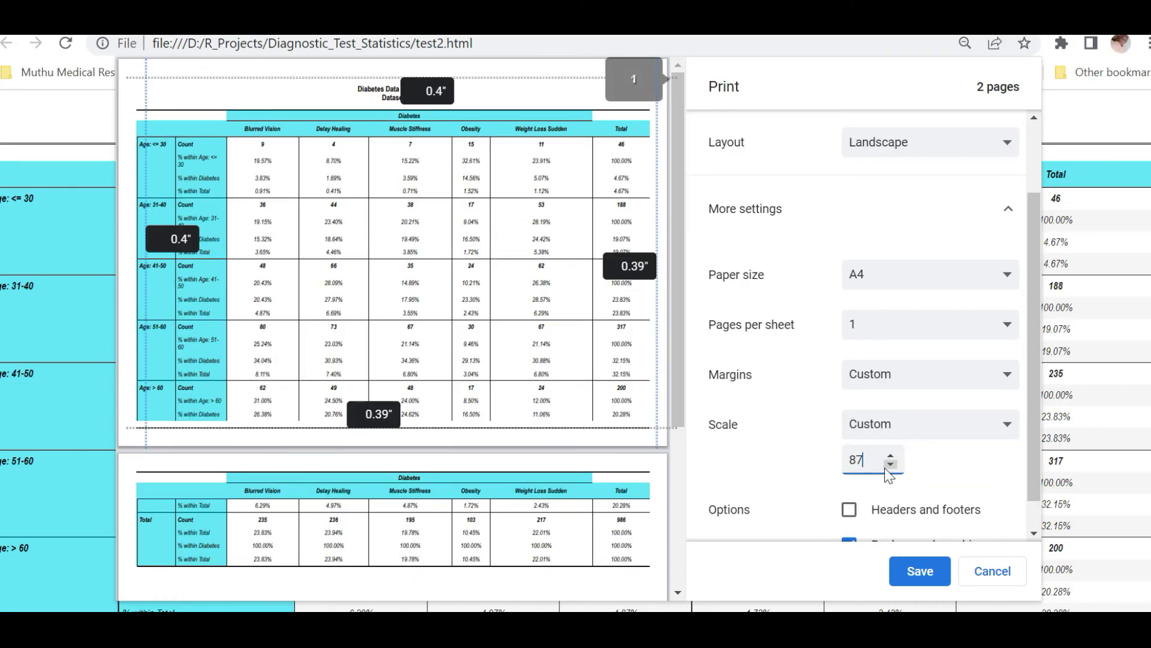
left_click(890, 464)
left_click(889, 464)
left_click(890, 464)
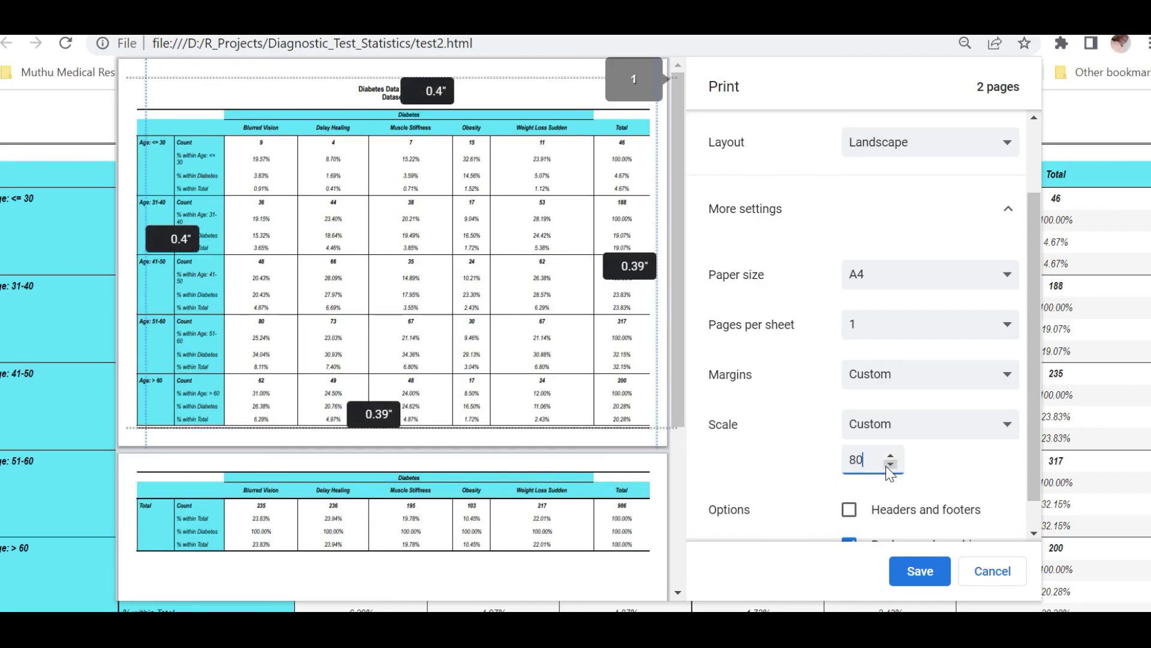
left_click(890, 464)
left_click(890, 464)
left_click(890, 465)
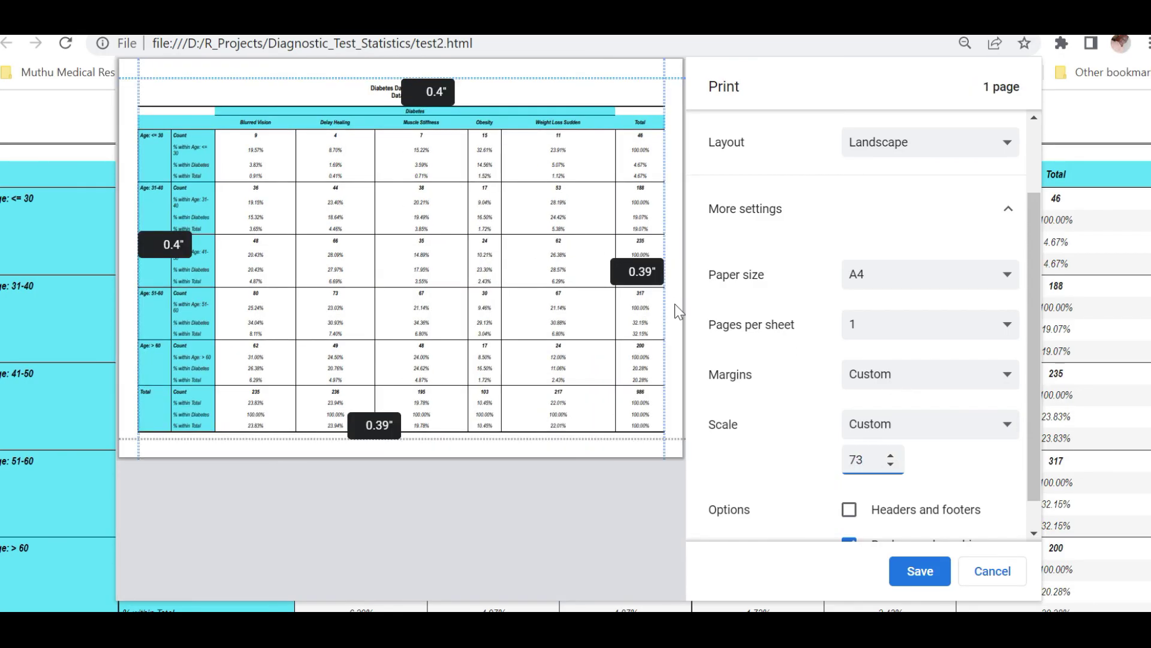
Step: Widen the left and right margins, then switch to portrait with custom margins
left_click_drag(665, 303, 635, 302)
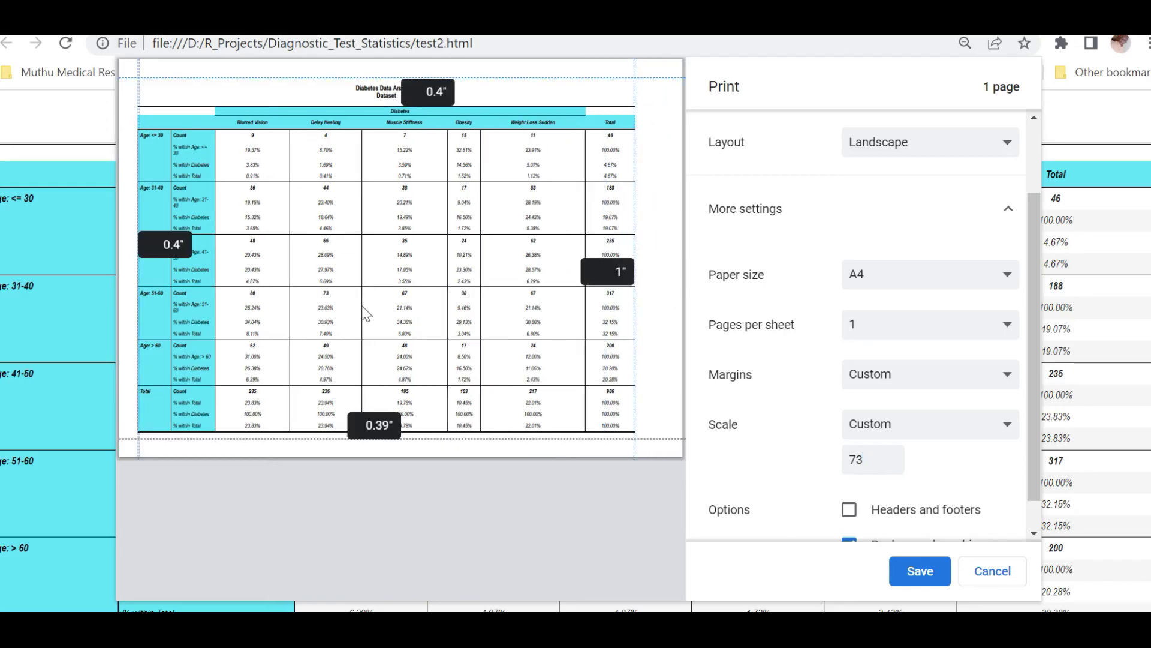
left_click_drag(137, 282, 184, 282)
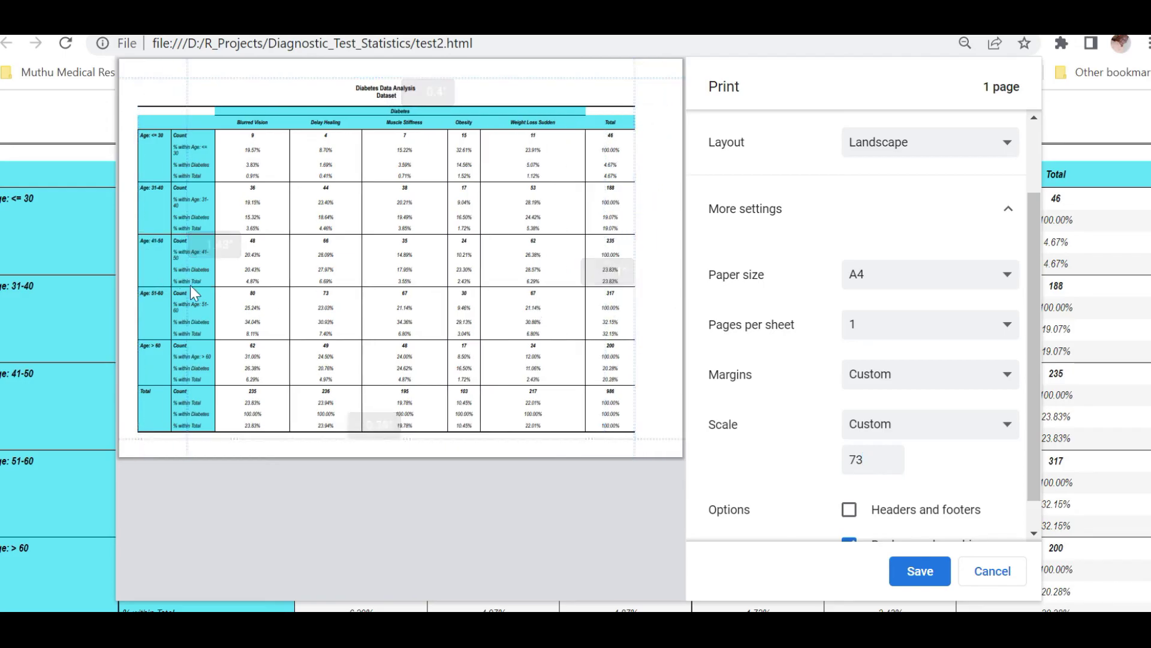
left_click(921, 147)
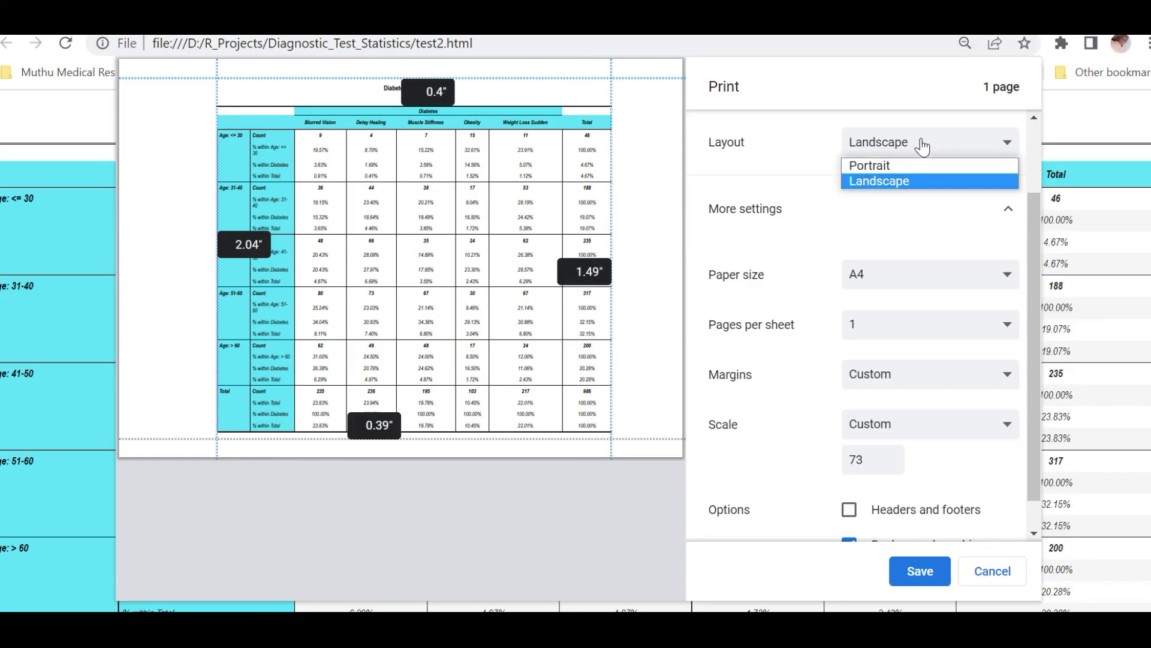
left_click(900, 166)
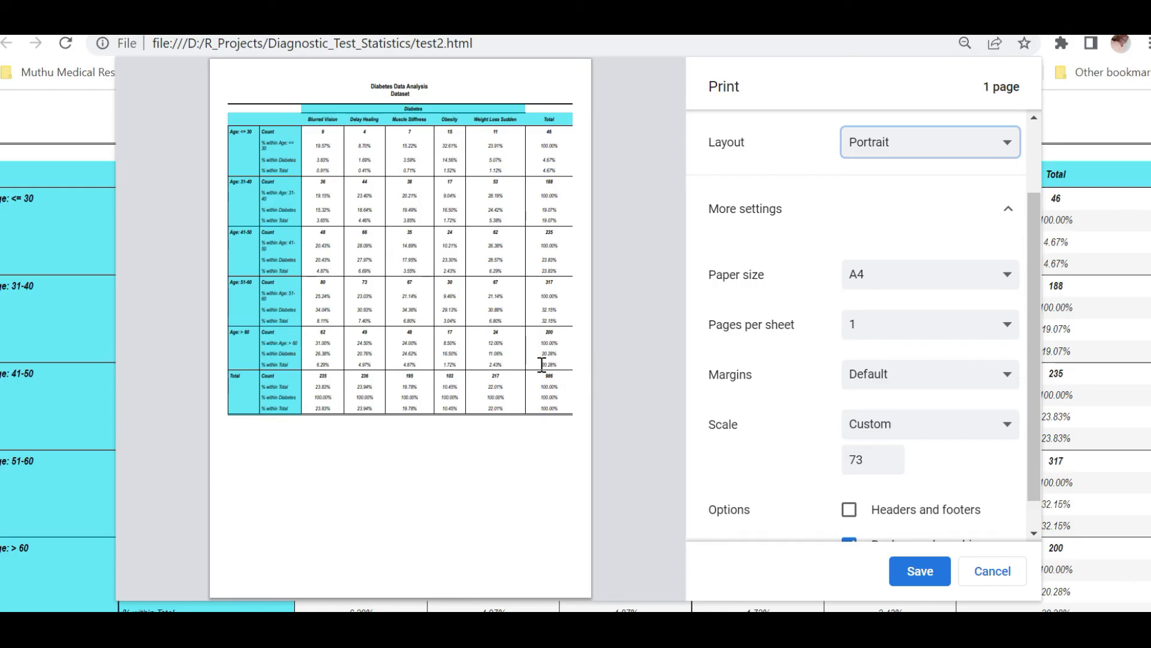
left_click(890, 378)
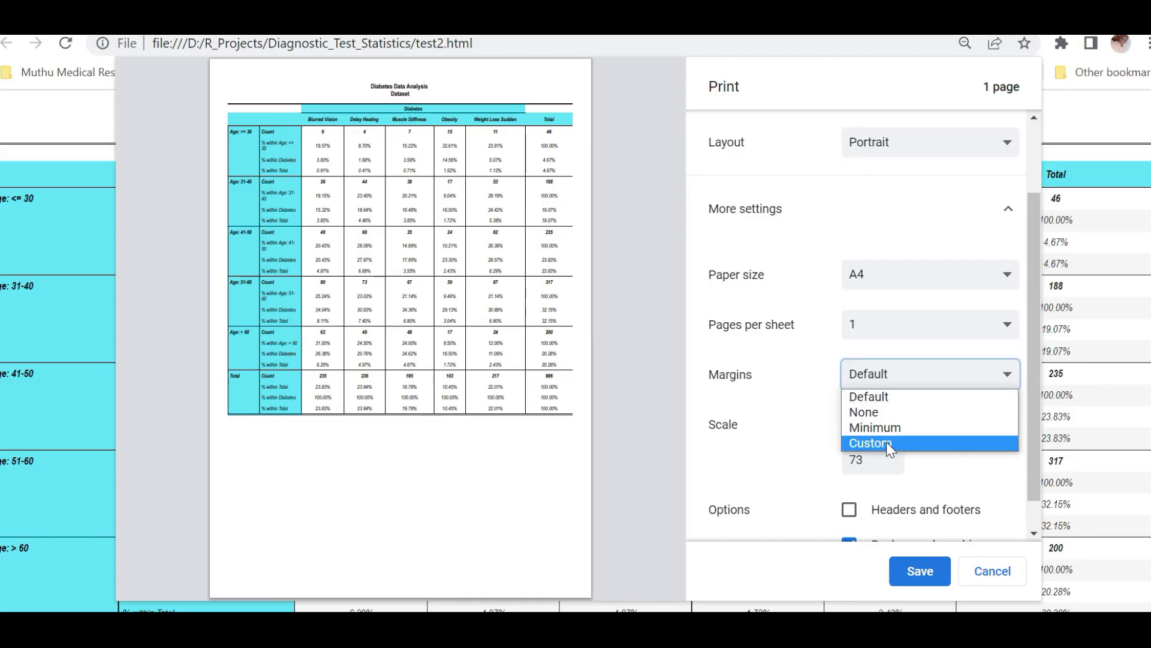
left_click(889, 442)
Step: Set the side margins to about 0.75 inches and save the printout as PDF
left_click_drag(570, 280, 557, 284)
left_click_drag(230, 423, 248, 432)
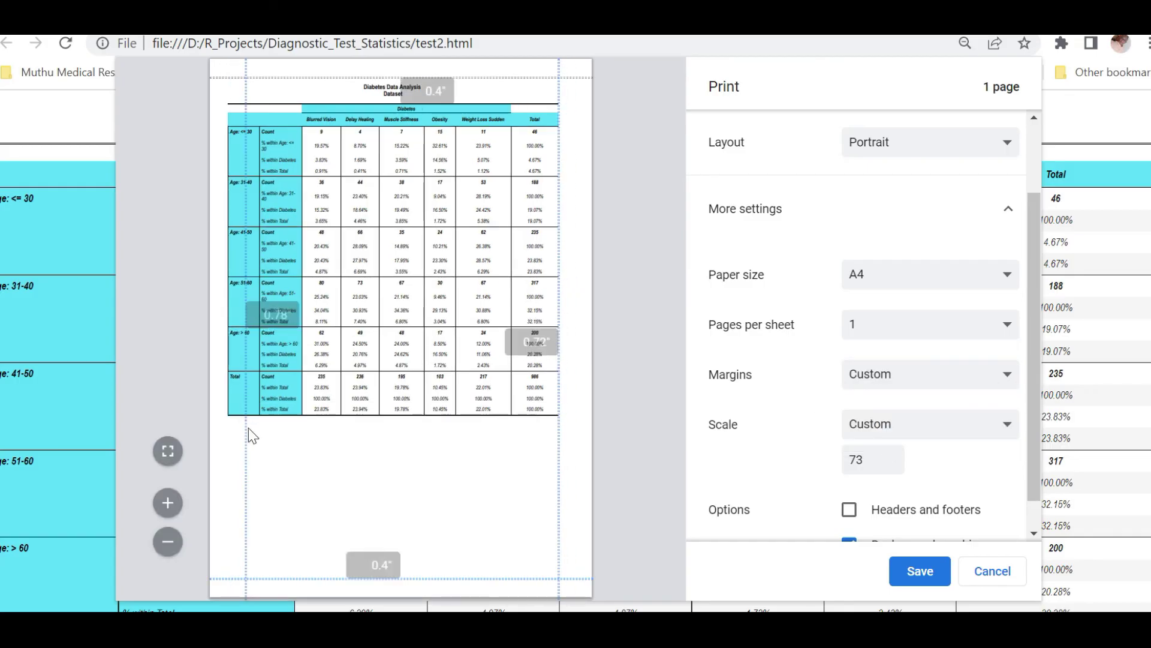
left_click(931, 568)
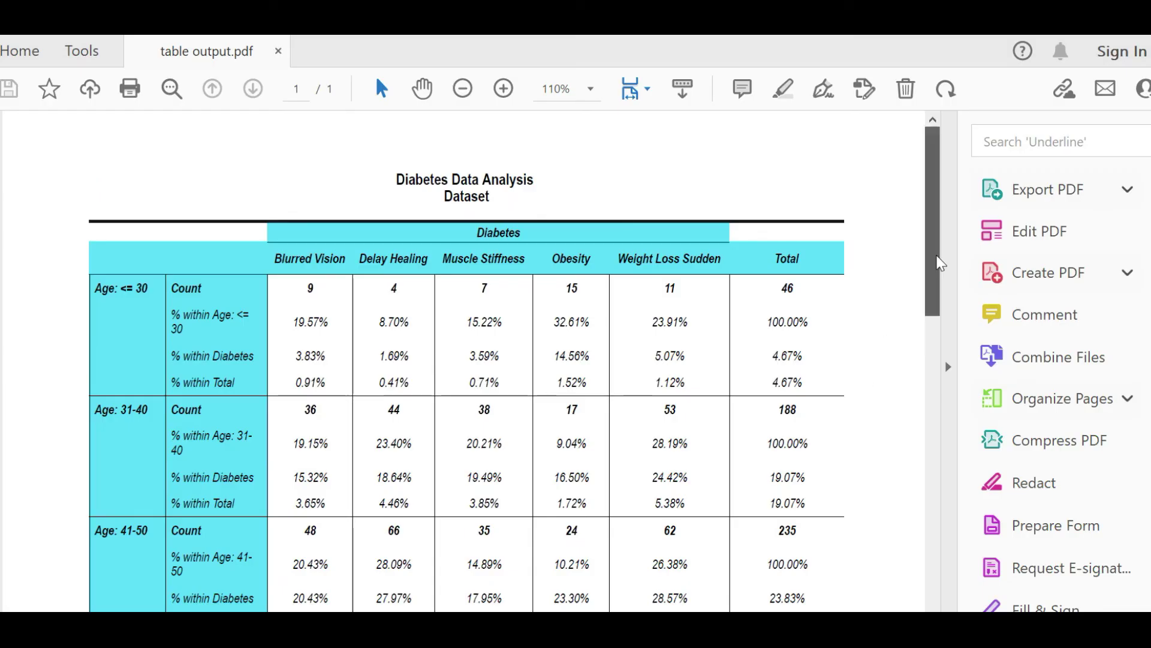
scroll(939, 262, "down", 3)
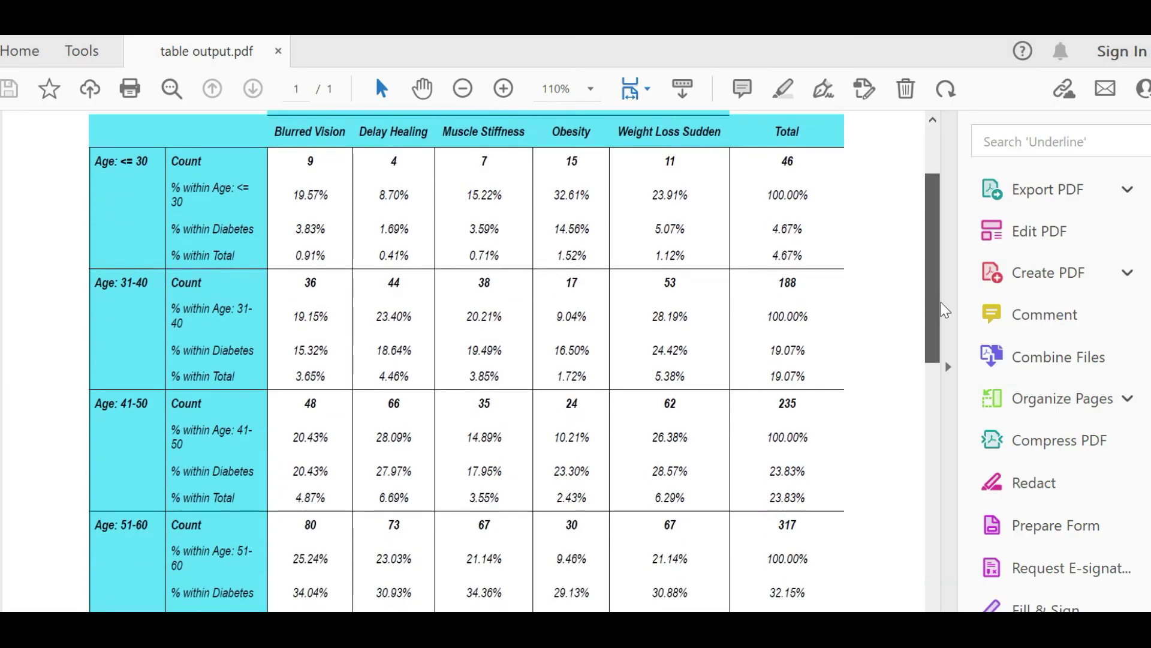
scroll(939, 262, "down", 1)
Step: Zoom table output.pdf out to 75% so the whole page is visible
left_click(462, 88)
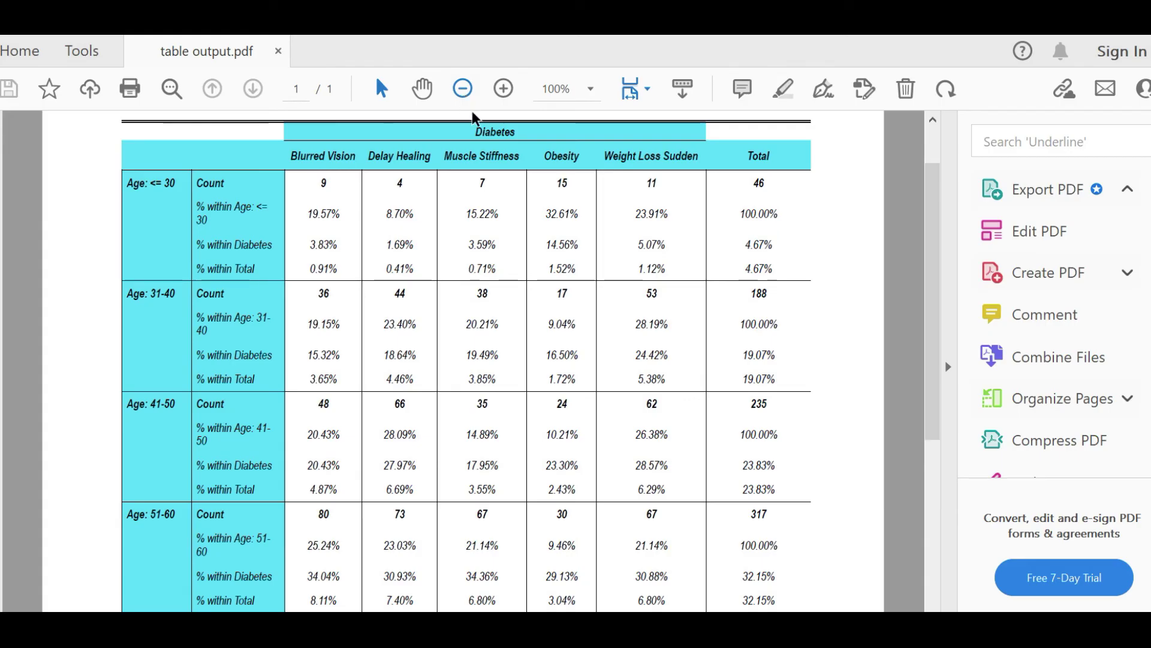
left_click(463, 88)
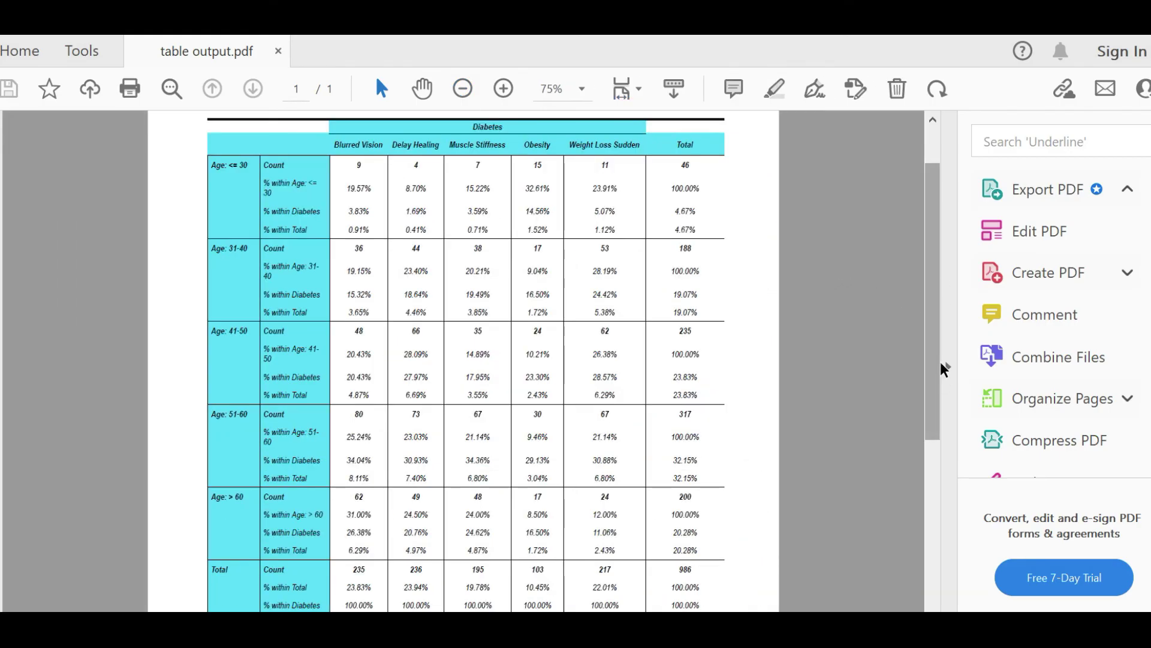
scroll(941, 362, "down", 2)
scroll(943, 270, "up", 3)
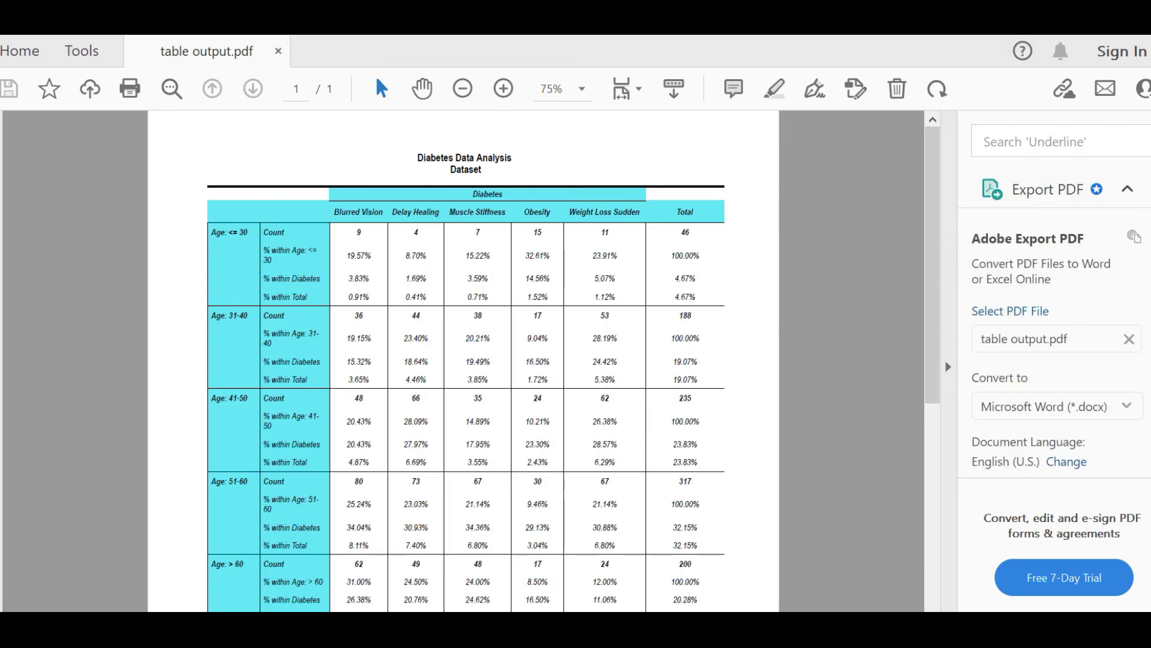
Step: Switch back to the app window showing the cyan Diabetes contingency table
left_click(638, 580)
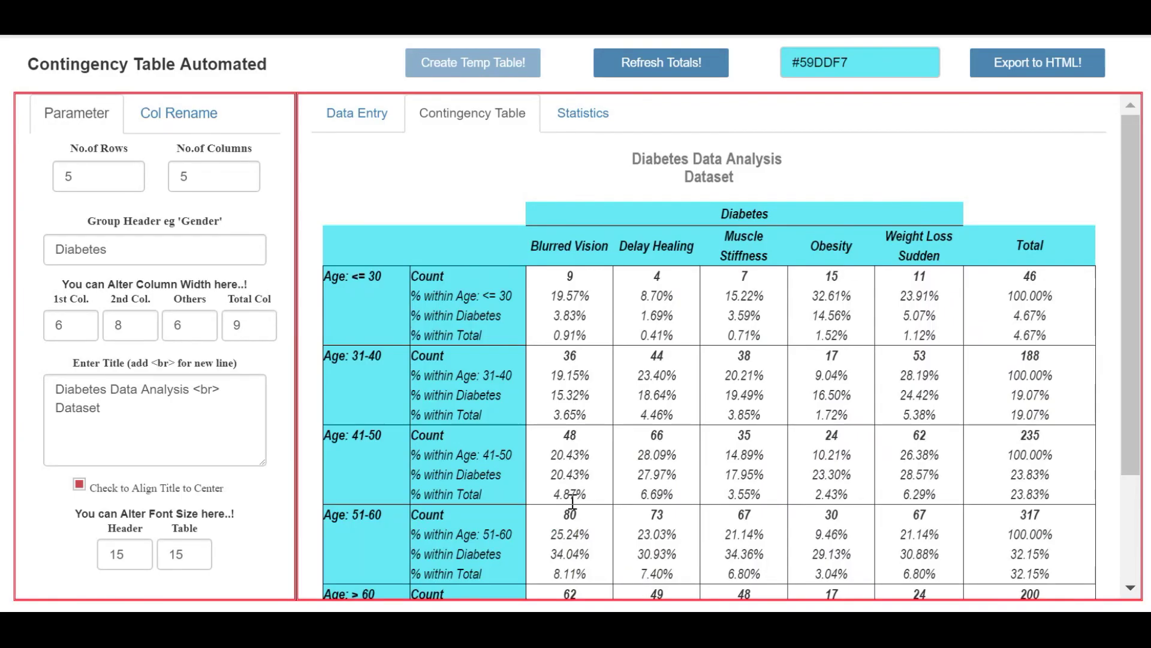